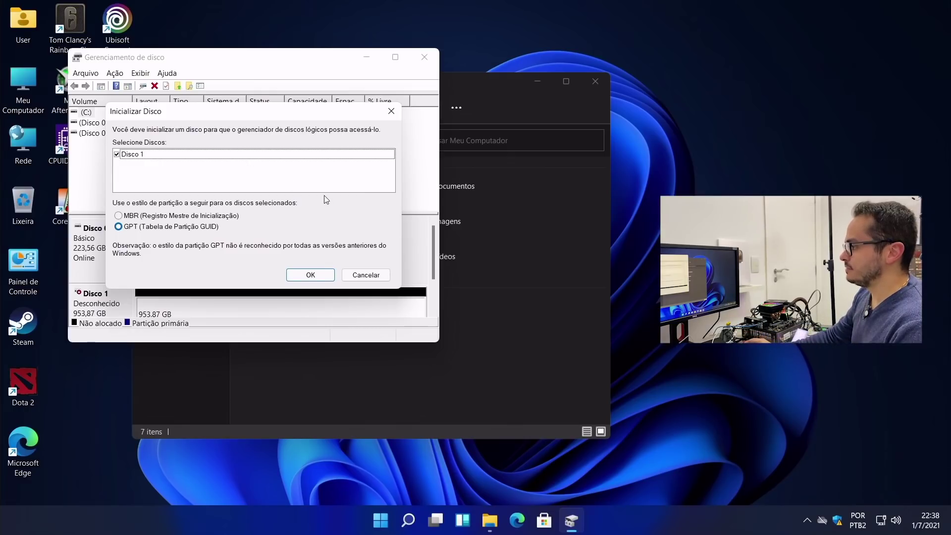
Initialize Disk 1 with the GPT partition style and make the disk management window taller
{"action": "left_click", "coordinate": [308, 275]}
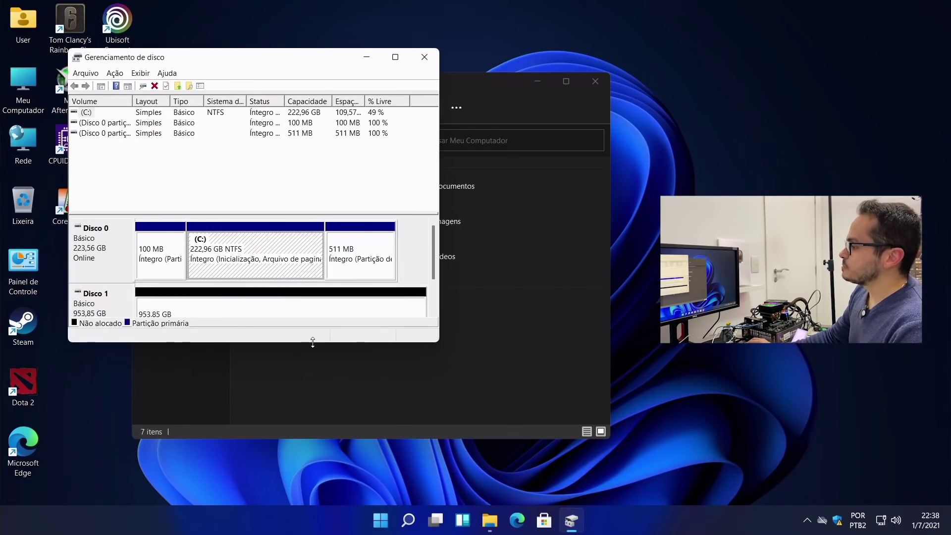
{"action": "left_click_drag", "start_coordinate": [313, 342], "coordinate": [313, 384]}
Set up a new simple volume on Disk 1's unallocated space using the full 976745 MB and the default drive letter
{"action": "left_click", "coordinate": [189, 313]}
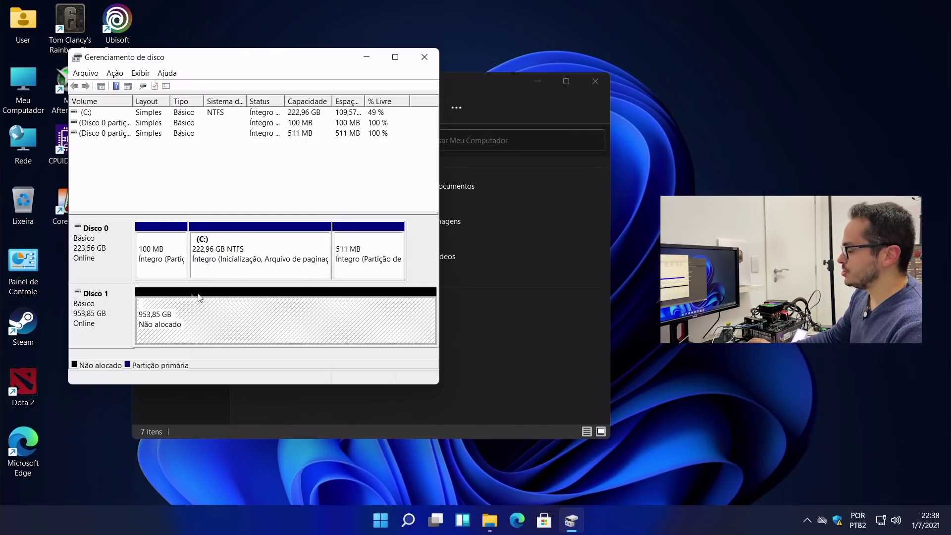
{"action": "right_click", "coordinate": [218, 301]}
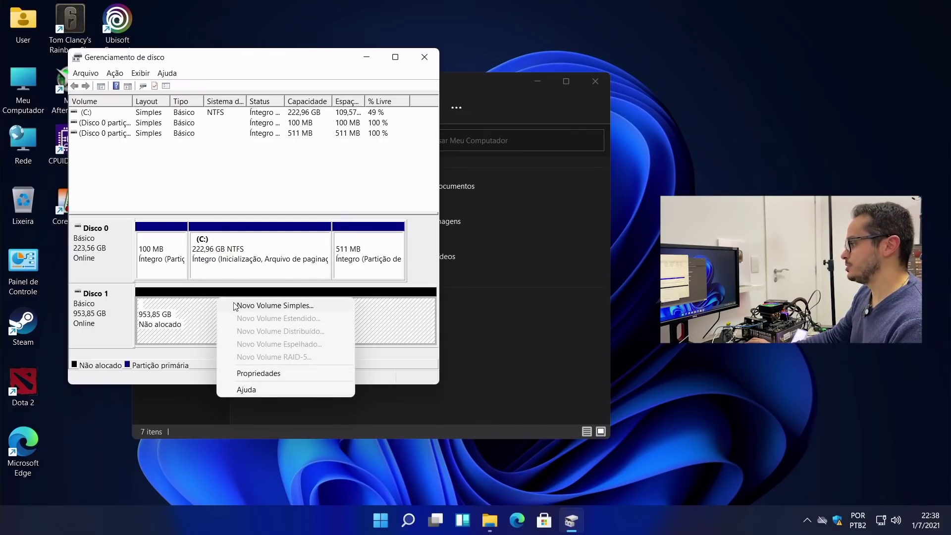
{"action": "left_click", "coordinate": [235, 306]}
{"action": "left_click", "coordinate": [321, 331]}
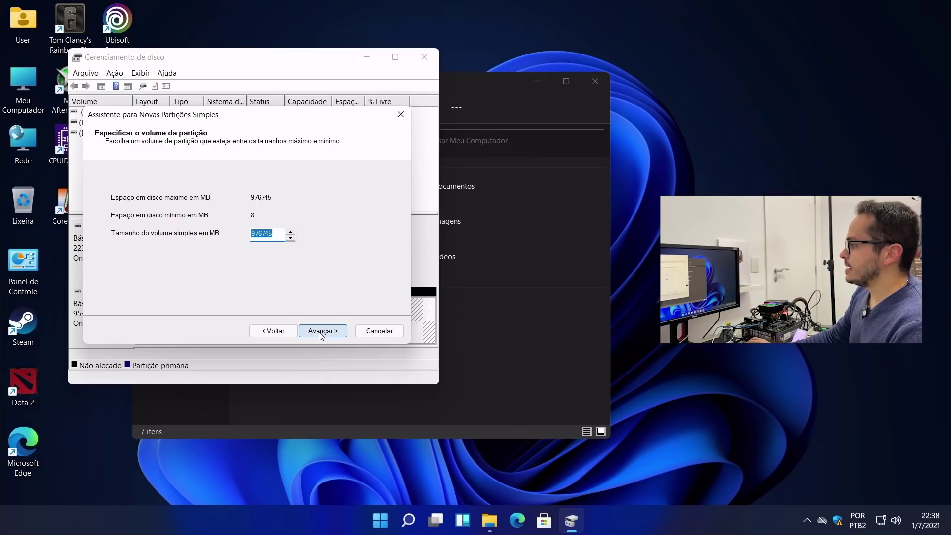
{"action": "left_click", "coordinate": [321, 333]}
{"action": "left_click", "coordinate": [322, 333]}
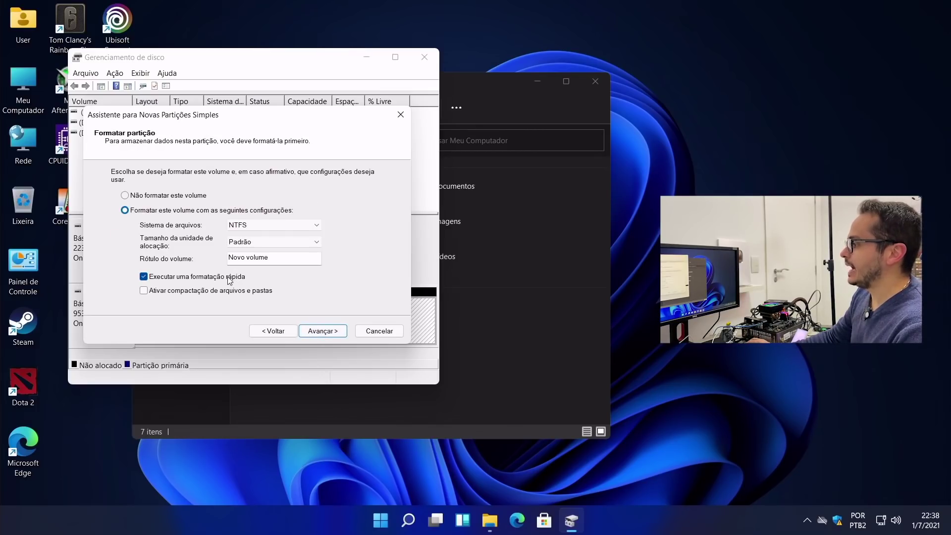
Clear the volume label and create the volume with the NTFS file system, default allocation unit size and quick format
{"action": "left_click_drag", "start_coordinate": [272, 257], "coordinate": [228, 257]}
{"action": "key", "text": "BackSpace"}
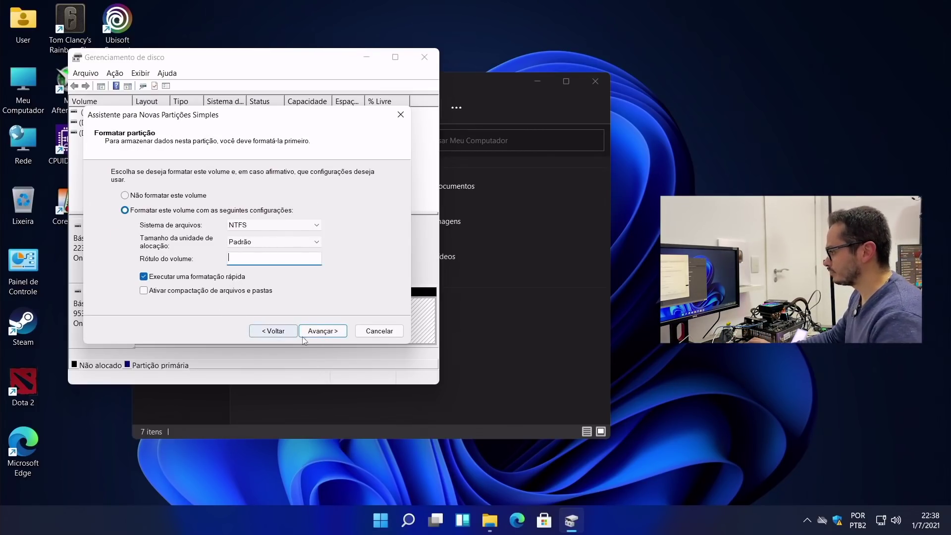
{"action": "left_click", "coordinate": [322, 331]}
{"action": "left_click", "coordinate": [321, 332]}
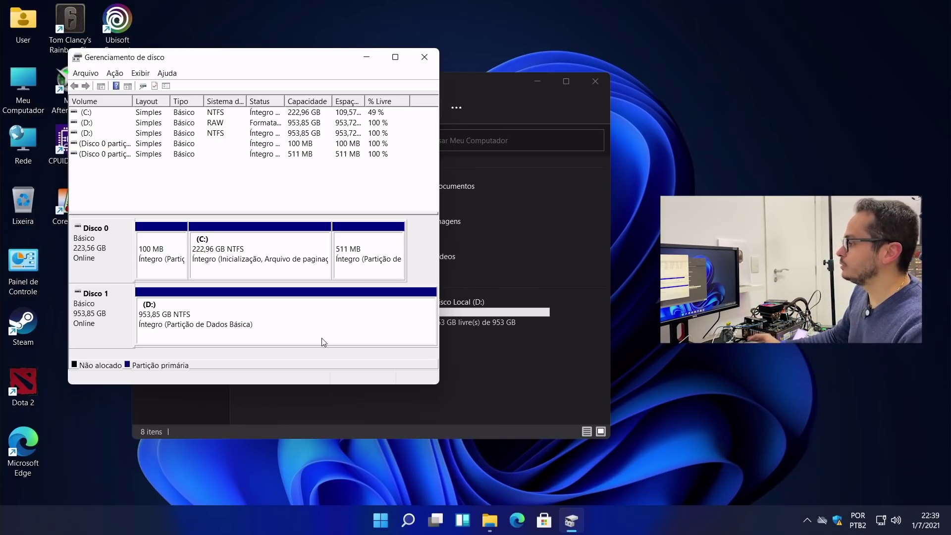
Close disk management, look inside the new Local Disk (D:) and return to Meu Computador
{"action": "left_click", "coordinate": [424, 57]}
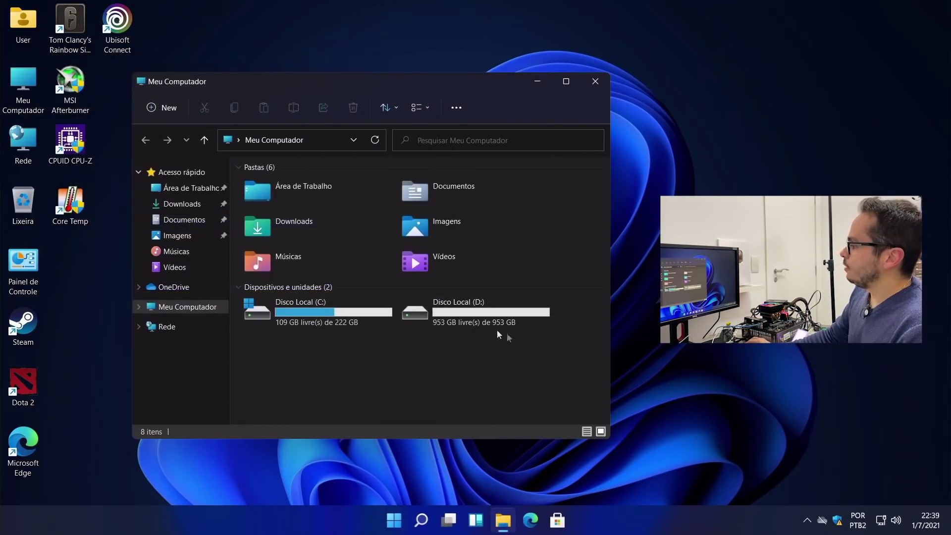
{"action": "double_click", "coordinate": [475, 314]}
{"action": "left_click", "coordinate": [143, 141]}
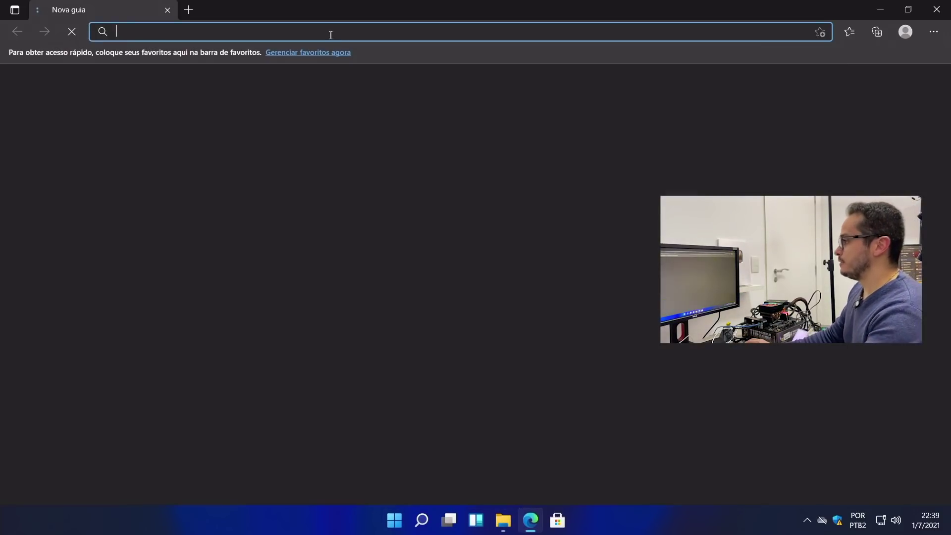
In Microsoft Edge, search Google for "crystal disk mark" and open the CrystalDiskMark page on Crystal Dew World
{"action": "type", "text": "google"}
{"action": "key", "text": "Return"}
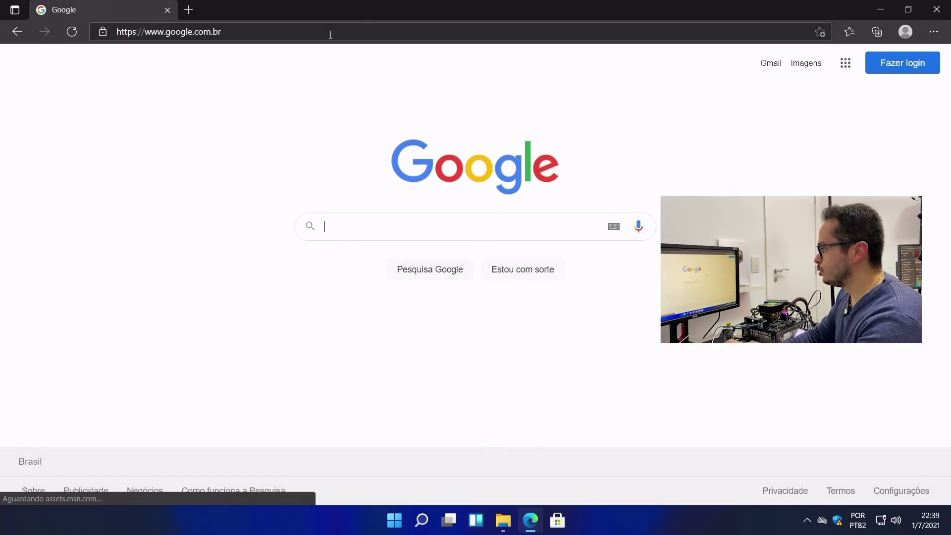
{"action": "type", "text": "crystal disk mark"}
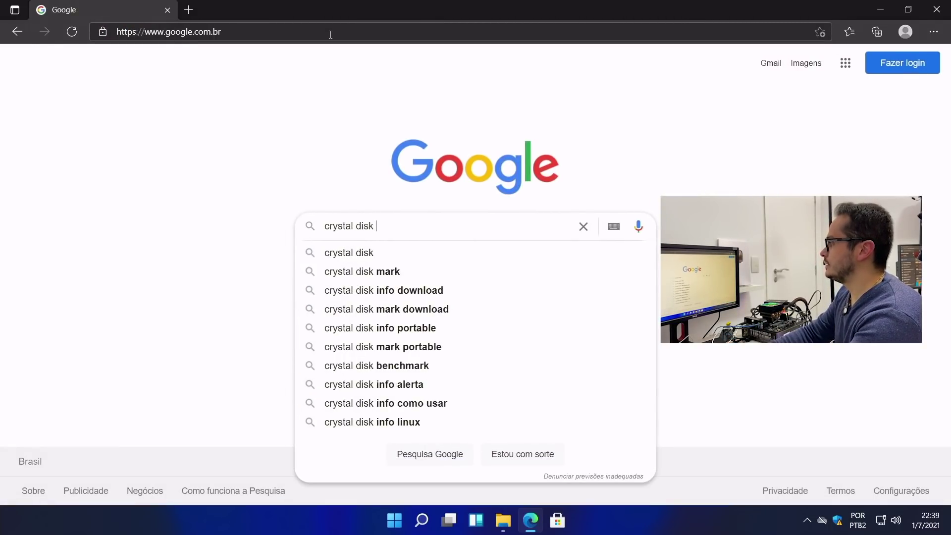
{"action": "key", "text": "Return"}
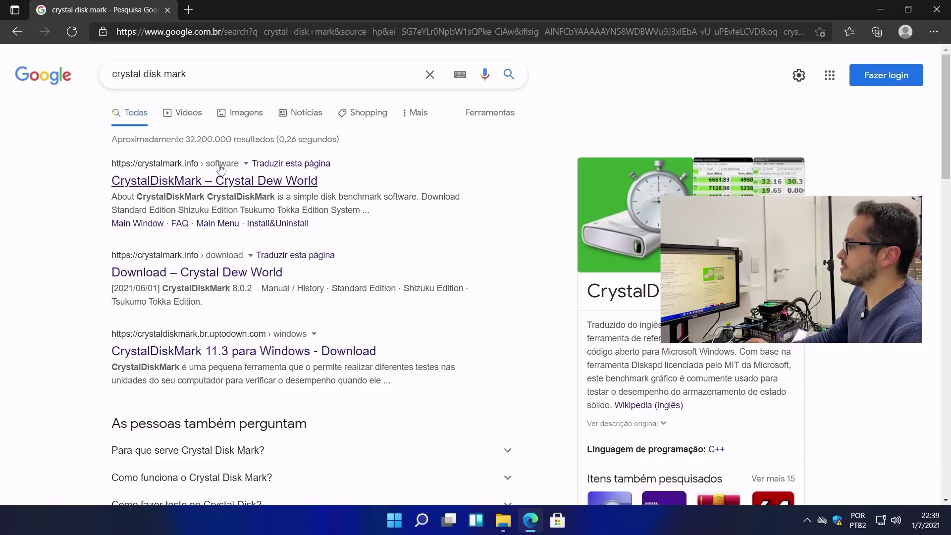
{"action": "left_click", "coordinate": [205, 181]}
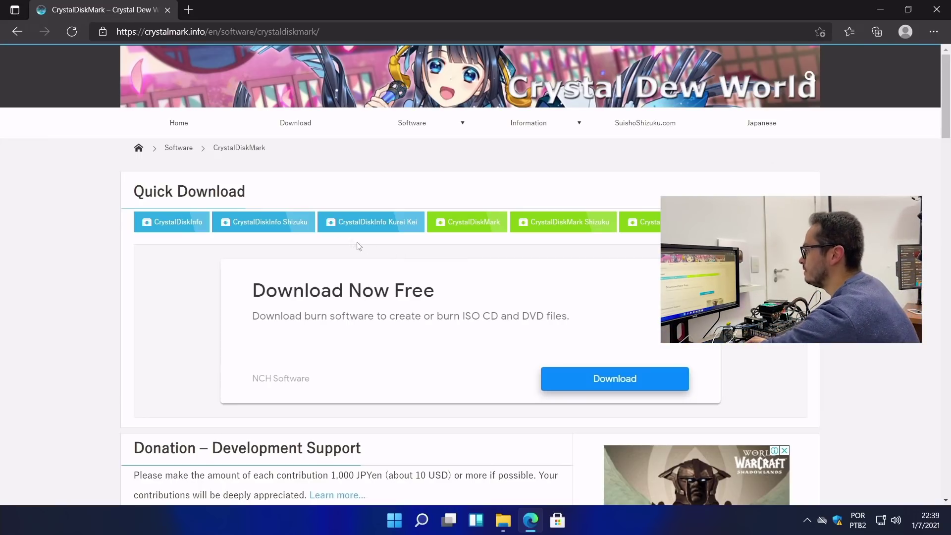
Download the CrystalDiskMark8_0_2.exe installer from the quick download section, dismissing the advertisement
{"action": "left_click", "coordinate": [475, 226]}
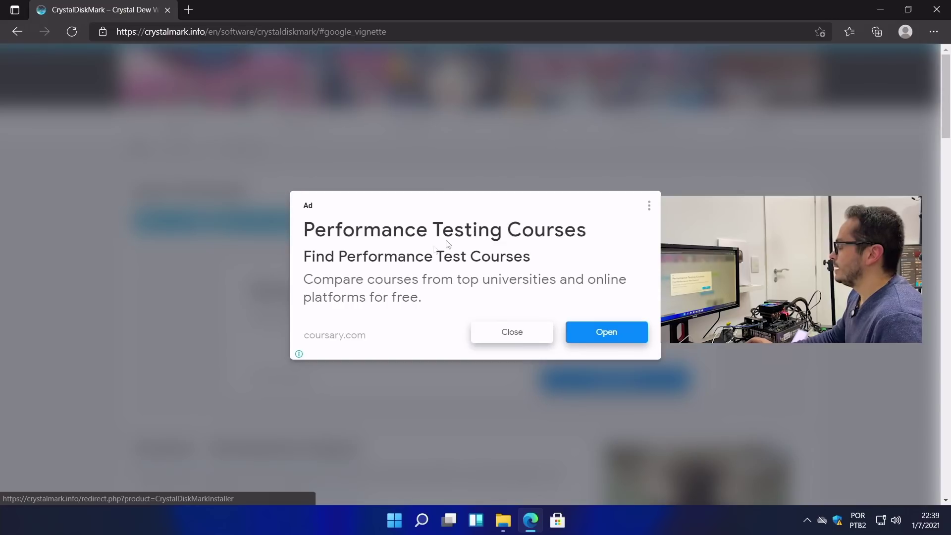
{"action": "left_click", "coordinate": [514, 345]}
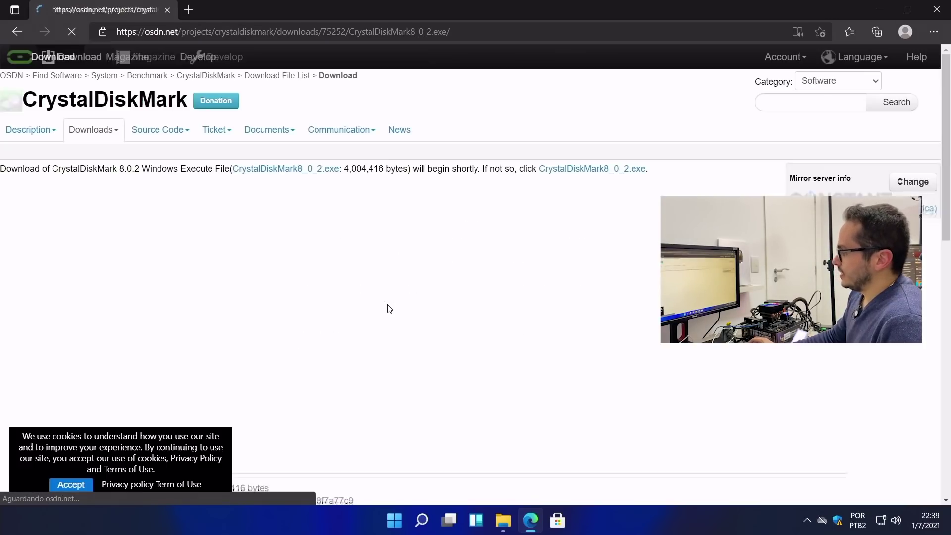
{"action": "left_click", "coordinate": [315, 173]}
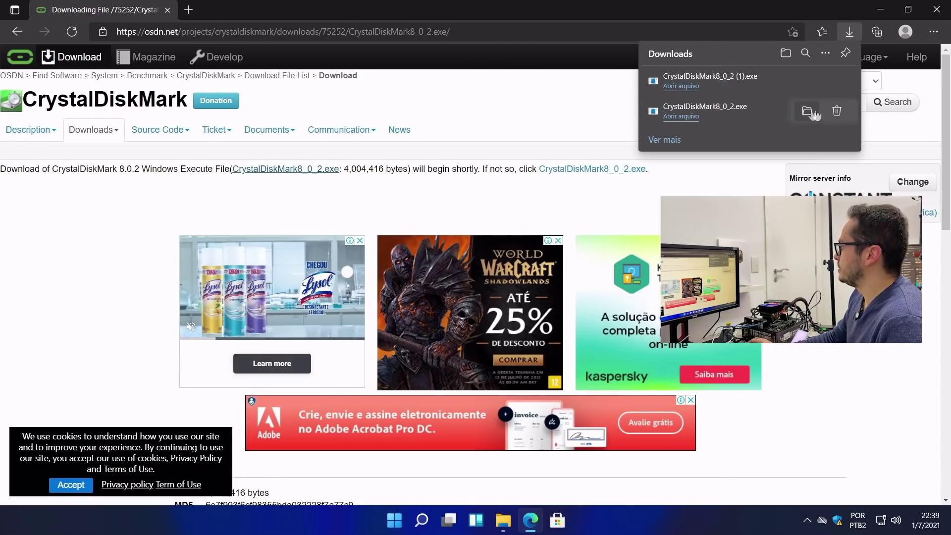
Run the downloaded installer, accept the licence, install CrystalDiskMark 8.0.2 with the default options, launch it and close the browser
{"action": "left_click", "coordinate": [666, 117]}
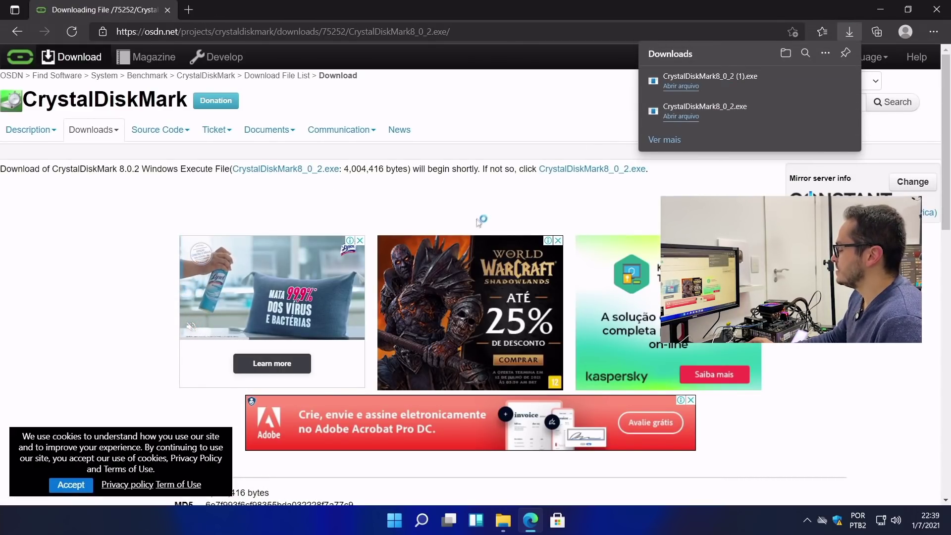
{"action": "left_click", "coordinate": [371, 319]}
{"action": "left_click", "coordinate": [544, 357]}
{"action": "left_click", "coordinate": [542, 356]}
{"action": "left_click", "coordinate": [542, 357]}
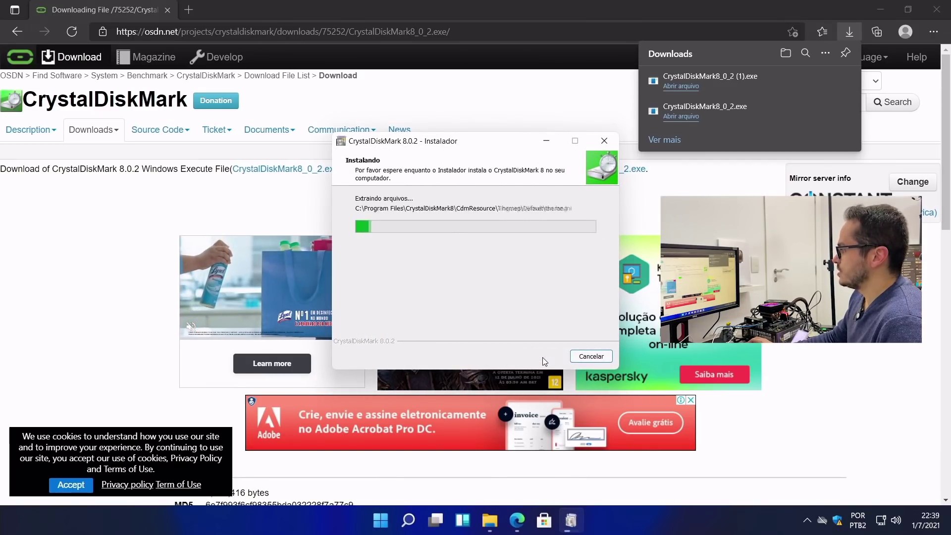
{"action": "left_click", "coordinate": [542, 357]}
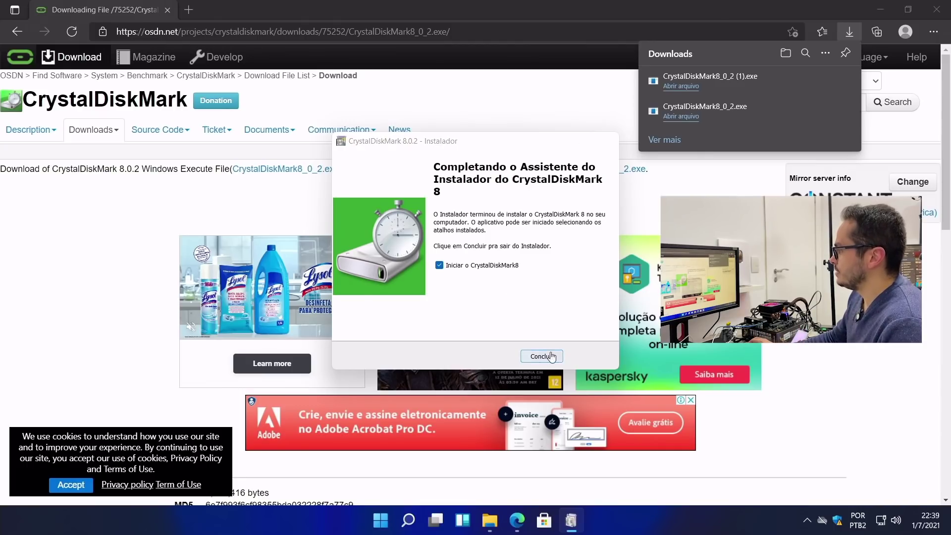
{"action": "left_click", "coordinate": [187, 10]}
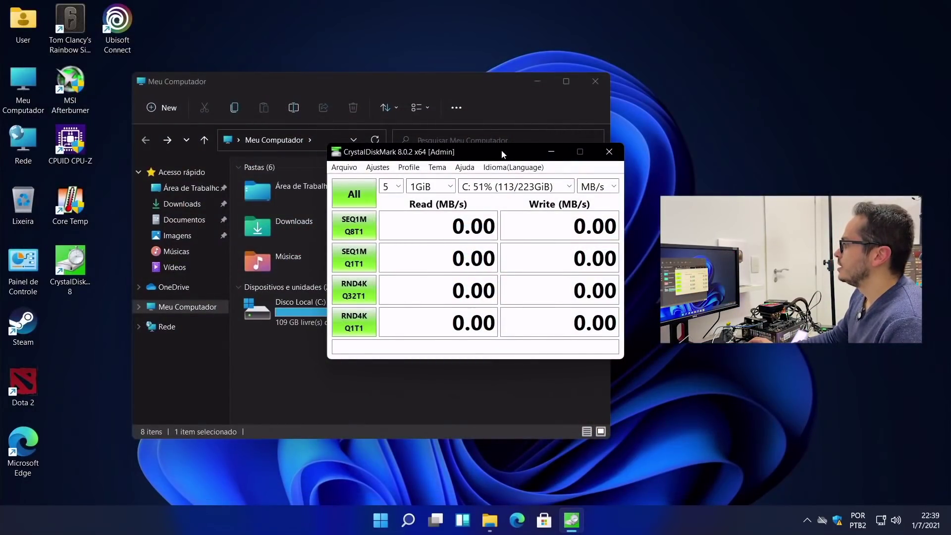
Move CrystalDiskMark aside, minimize the file explorer window, select drive D: as the test target and run all benchmark tests
{"action": "left_click_drag", "start_coordinate": [495, 150], "coordinate": [334, 131]}
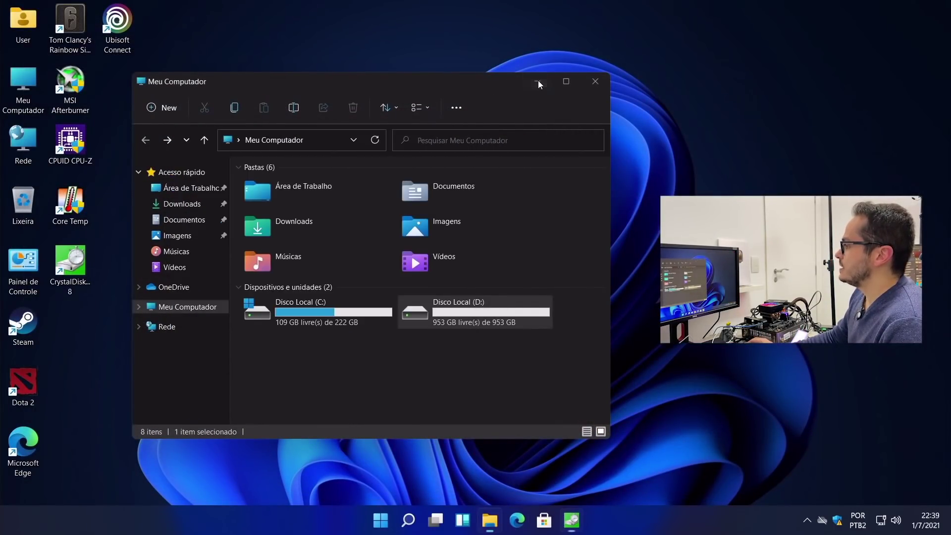
{"action": "left_click", "coordinate": [539, 80]}
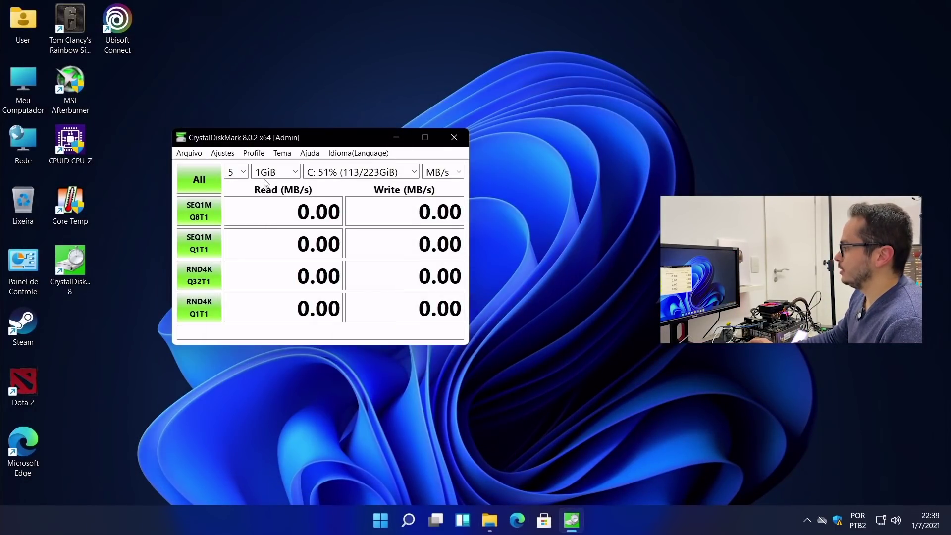
{"action": "left_click", "coordinate": [327, 175]}
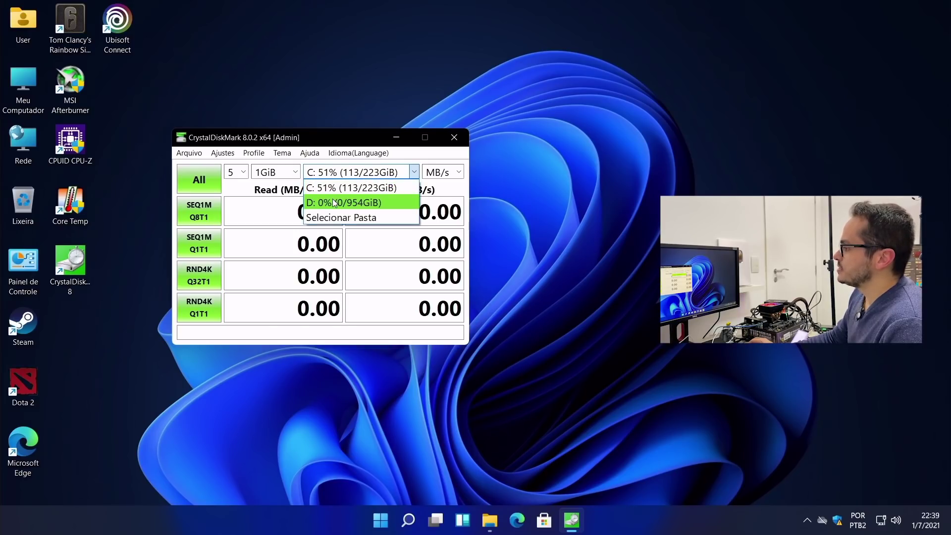
{"action": "left_click", "coordinate": [335, 203]}
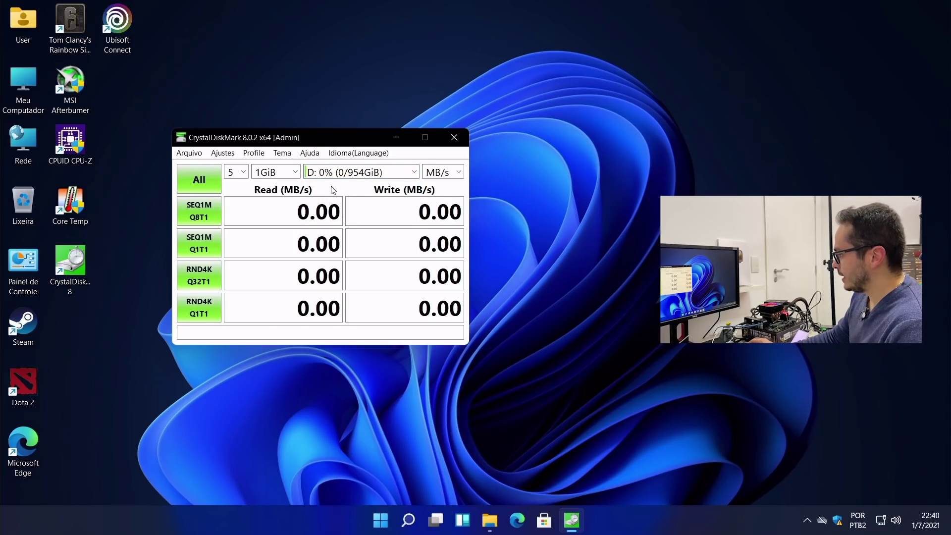
{"action": "left_click", "coordinate": [213, 184]}
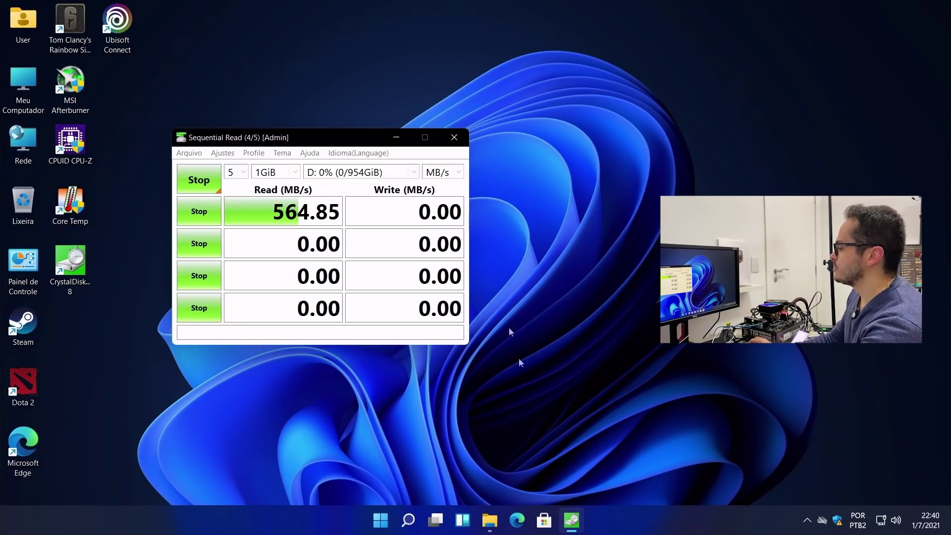
In Microsoft Edge, search Google for "t-force delta max download" and open the DELTA MAX SSD TEAMGROUP result
{"action": "left_click", "coordinate": [517, 520]}
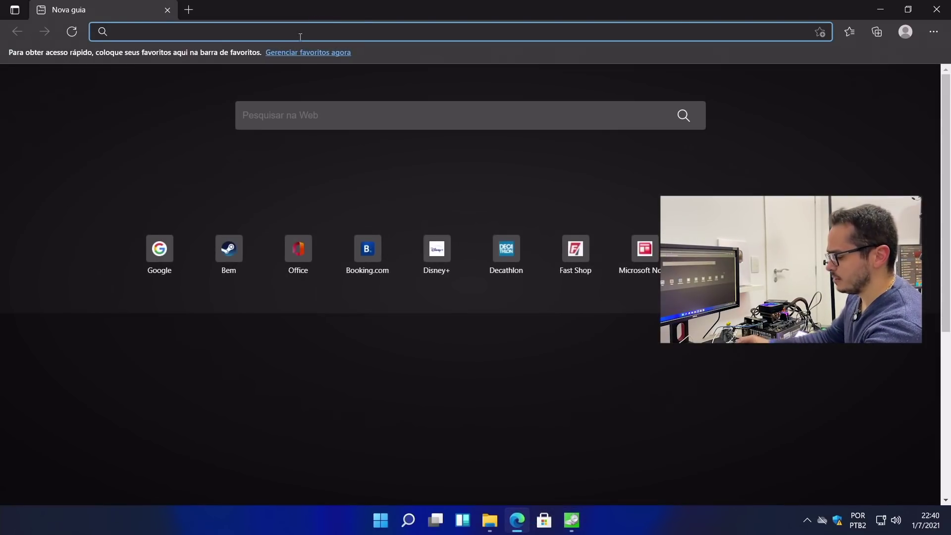
{"action": "type", "text": "go"}
{"action": "key", "text": "Return"}
{"action": "type", "text": "t-"}
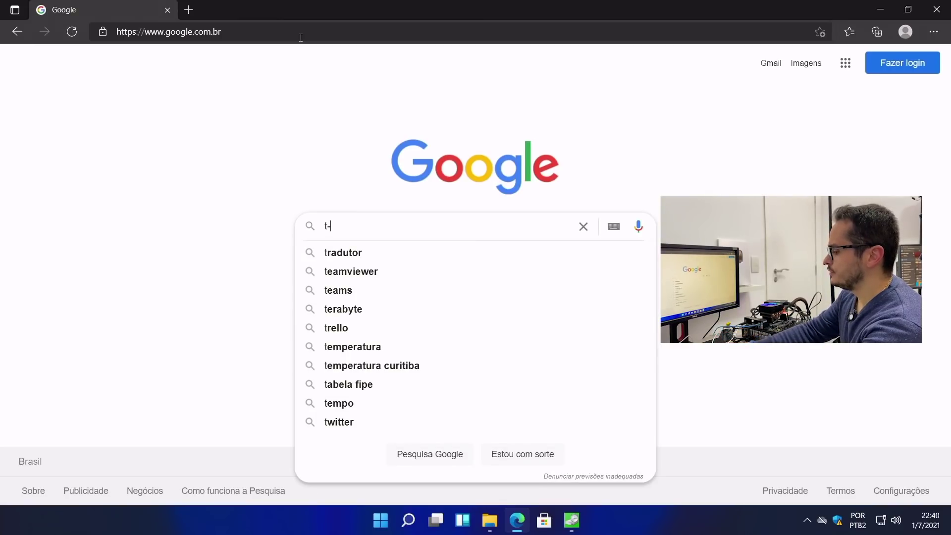
{"action": "type", "text": "force delta ma"}
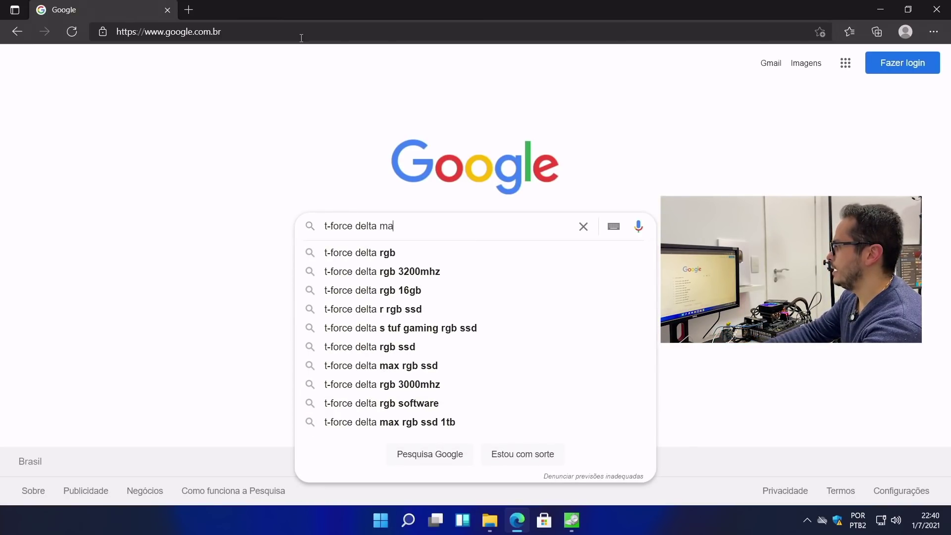
{"action": "type", "text": "x download"}
{"action": "key", "text": "Return"}
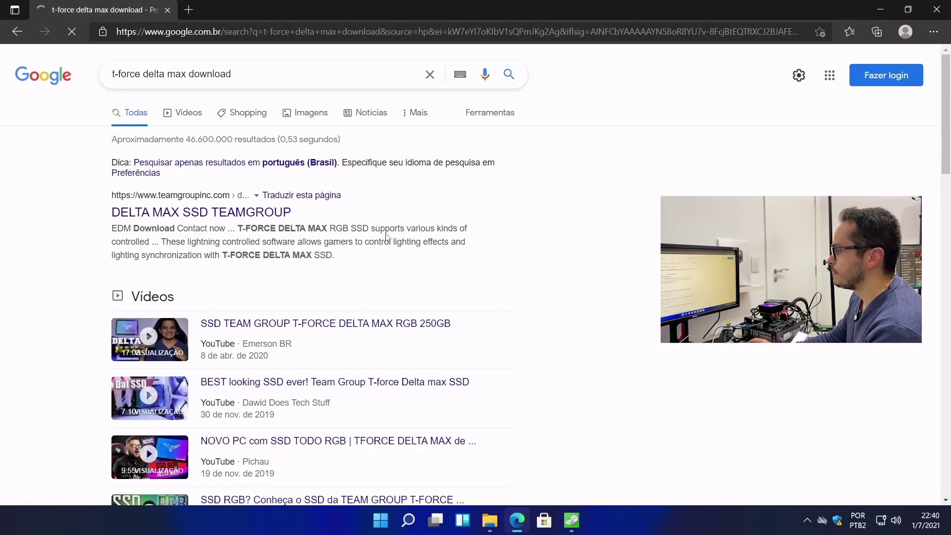
{"action": "left_click", "coordinate": [243, 212]}
{"action": "right_click", "coordinate": [238, 208]}
{"action": "key", "text": "Escape"}
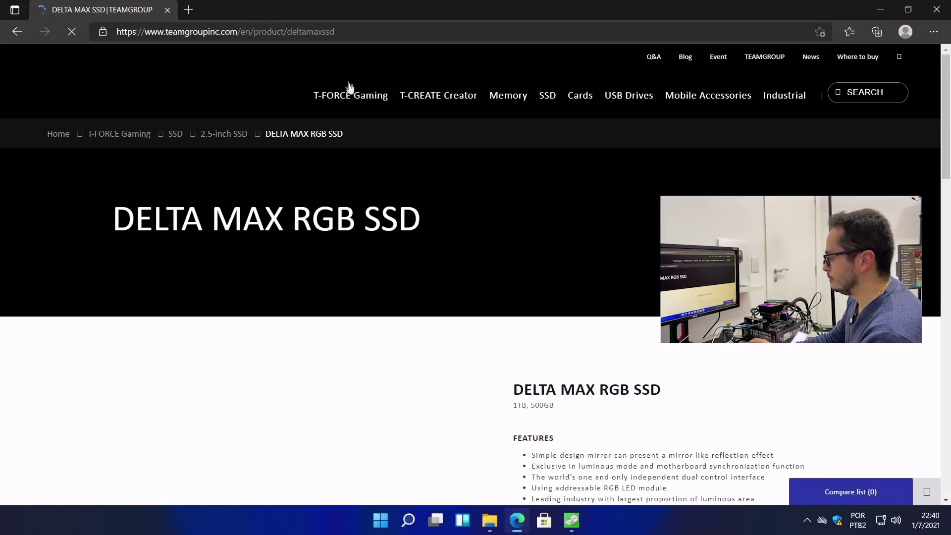
Open the EDM Download brochure from the DELTA MAX RGB SSD product page and look through its features and specification
{"action": "scroll", "coordinate": [513, 242], "scroll_direction": "down", "scroll_amount": 5}
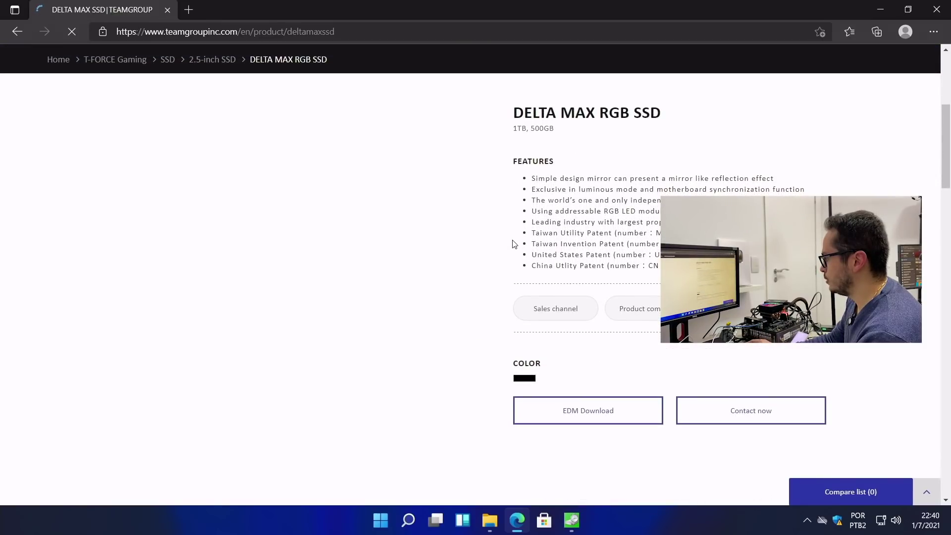
{"action": "scroll", "coordinate": [513, 243], "scroll_direction": "down", "scroll_amount": 6}
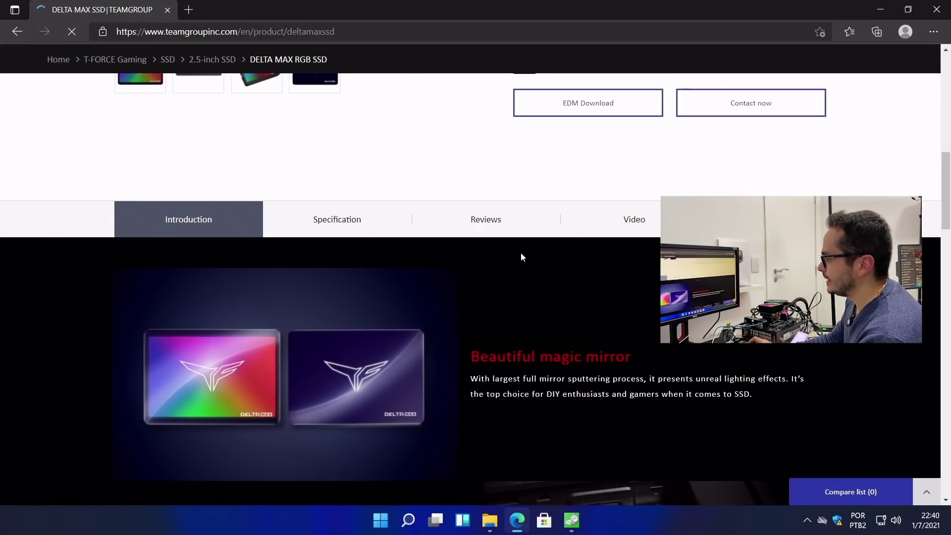
{"action": "scroll", "coordinate": [521, 253], "scroll_direction": "up", "scroll_amount": 3}
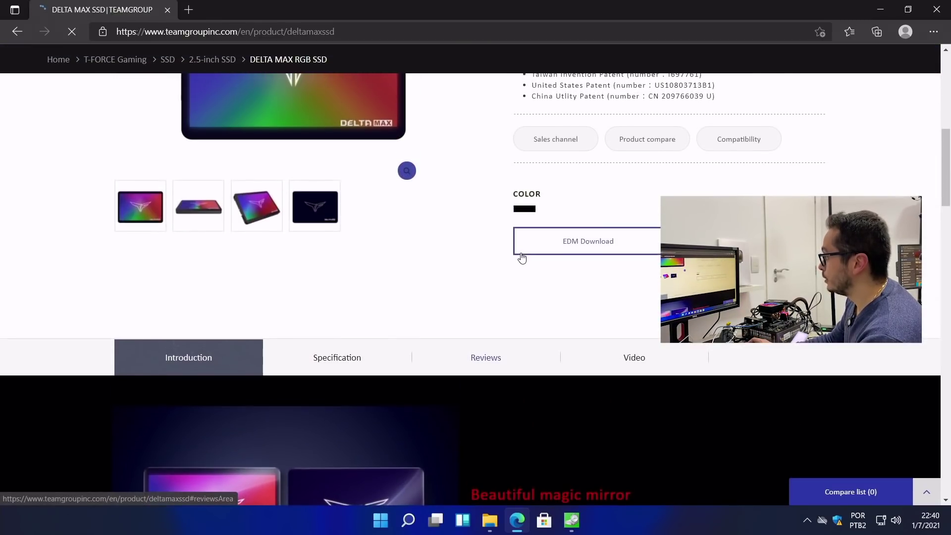
{"action": "left_click", "coordinate": [565, 252]}
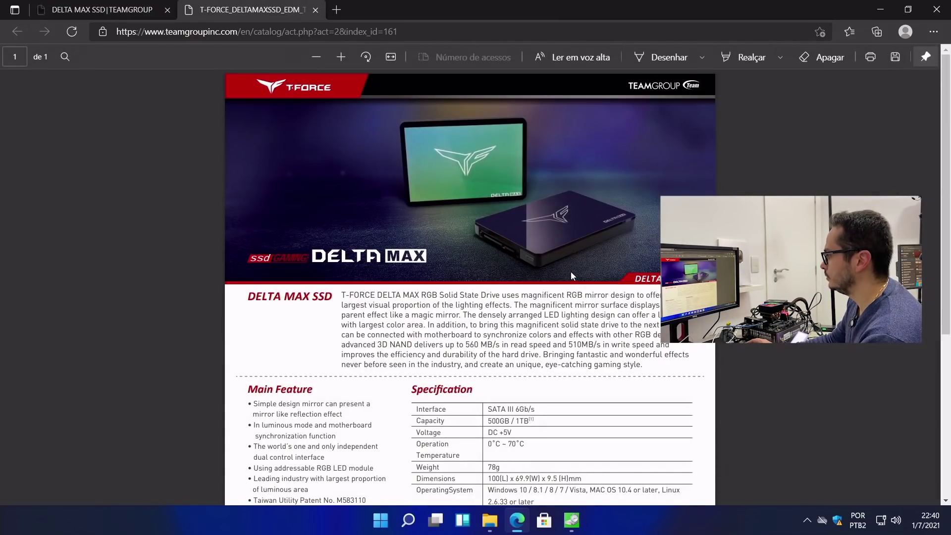
{"action": "scroll", "coordinate": [547, 269], "scroll_direction": "down", "scroll_amount": 5}
{"action": "scroll", "coordinate": [456, 212], "scroll_direction": "up", "scroll_amount": 5}
{"action": "scroll", "coordinate": [456, 213], "scroll_direction": "down", "scroll_amount": 5}
{"action": "left_click_drag", "start_coordinate": [446, 418], "coordinate": [425, 418]}
{"action": "right_click", "coordinate": [425, 418]}
Return to the DELTA MAX SSD product page and review the RGB connection methods and supported lighting control software
{"action": "left_click", "coordinate": [99, 10]}
{"action": "scroll", "coordinate": [480, 275], "scroll_direction": "down", "scroll_amount": 15}
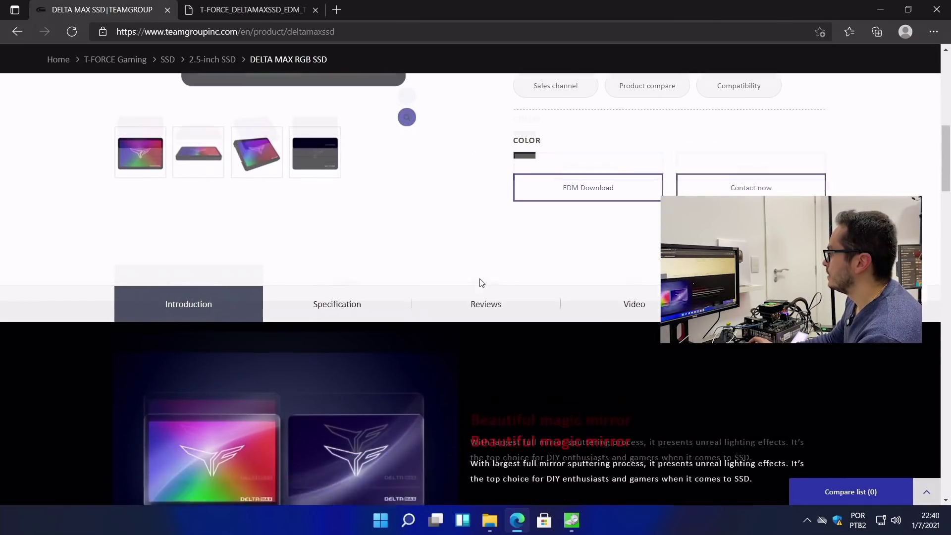
{"action": "scroll", "coordinate": [480, 277], "scroll_direction": "down", "scroll_amount": 7}
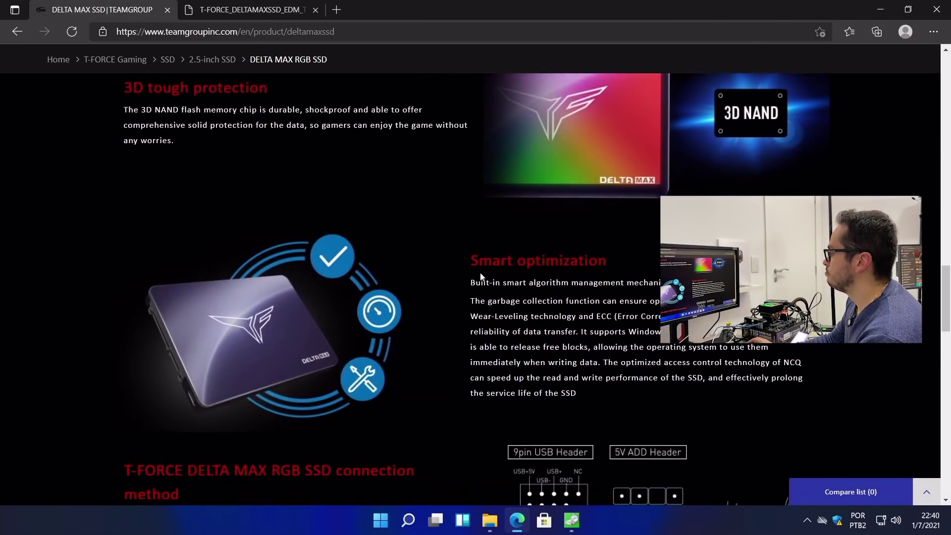
{"action": "scroll", "coordinate": [293, 378], "scroll_direction": "down", "scroll_amount": 3}
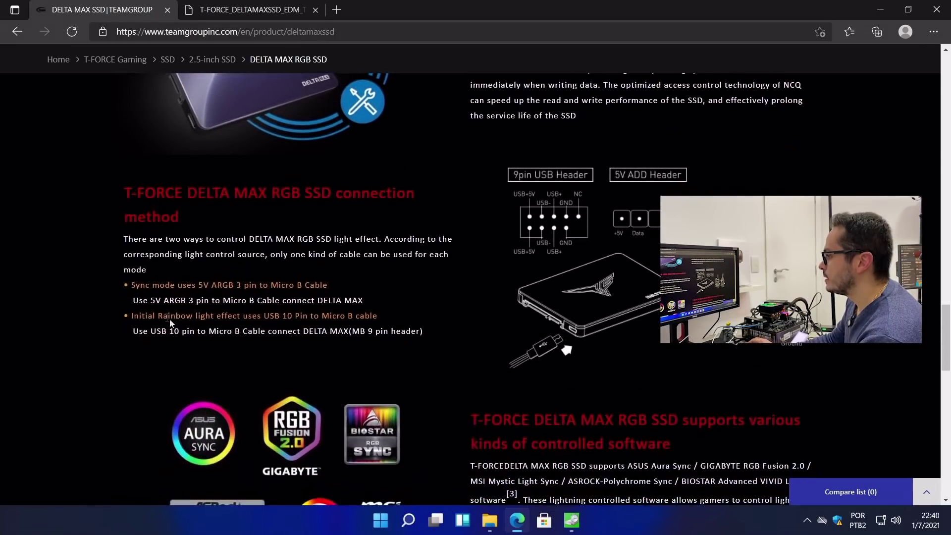
{"action": "scroll", "coordinate": [226, 318], "scroll_direction": "down", "scroll_amount": 2}
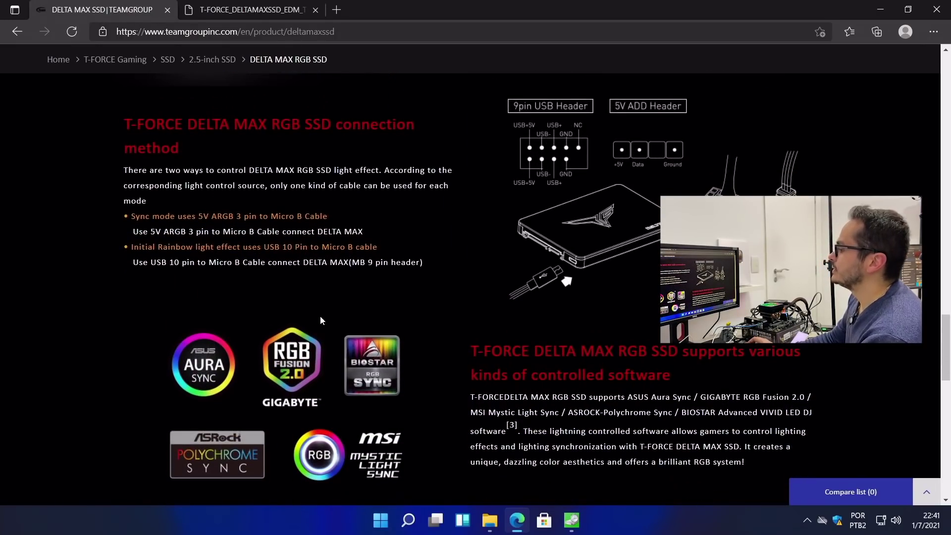
Search for "asus aura", open the ASUS Aura site and go to its Aura Sync download page
{"action": "left_click", "coordinate": [321, 27]}
{"action": "type", "text": "go"}
{"action": "key", "text": "Return"}
{"action": "type", "text": "asus aura"}
{"action": "key", "text": "Return"}
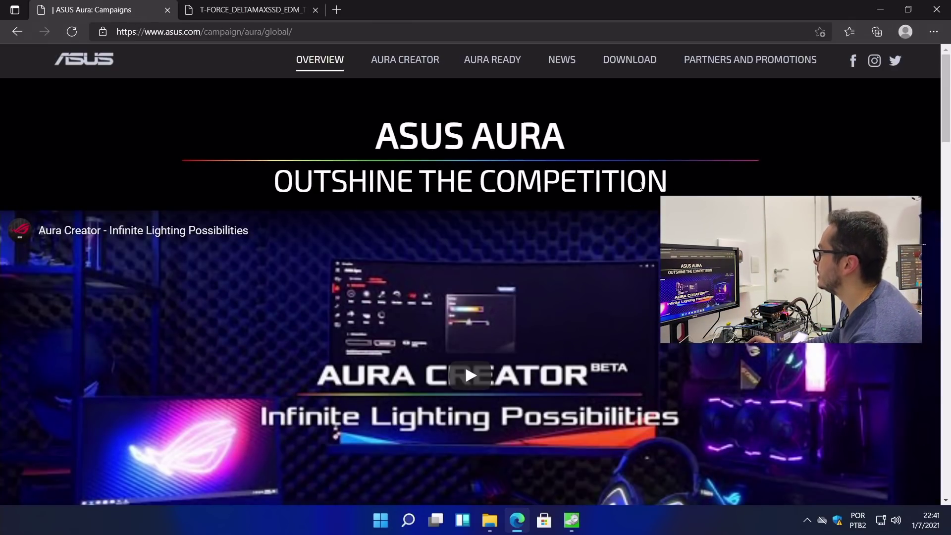
{"action": "left_click", "coordinate": [628, 69]}
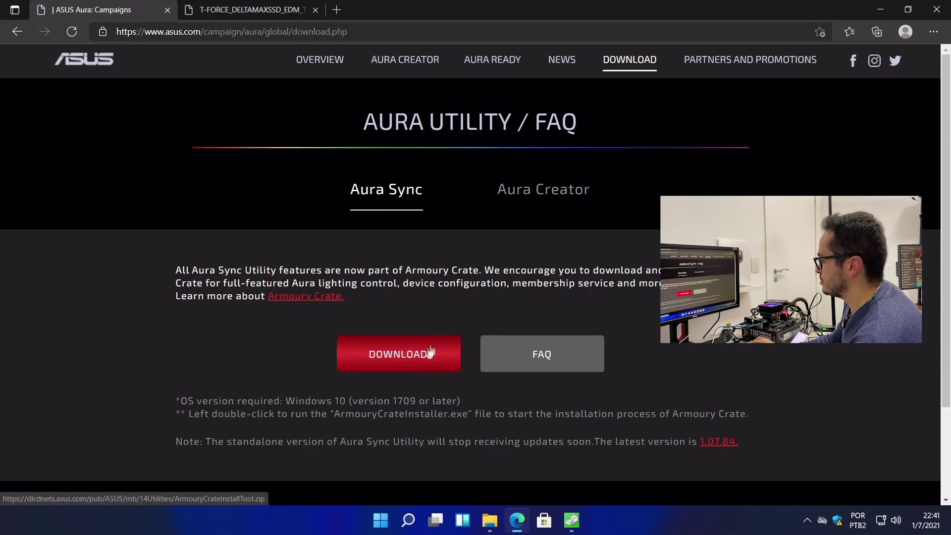
Download ArmouryCrateInstallTool.zip, open the archive and return to the Aura Sync download page
{"action": "left_click", "coordinate": [431, 352]}
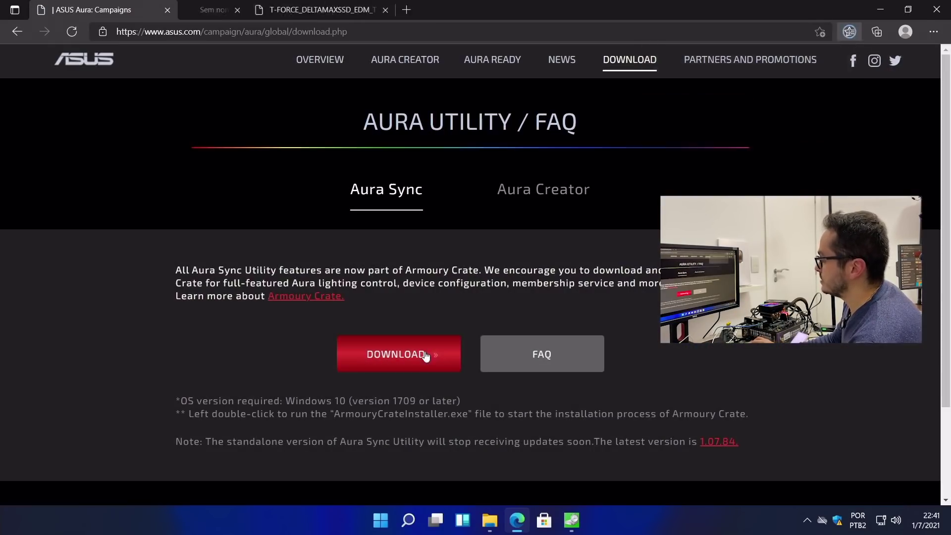
{"action": "left_click", "coordinate": [716, 85]}
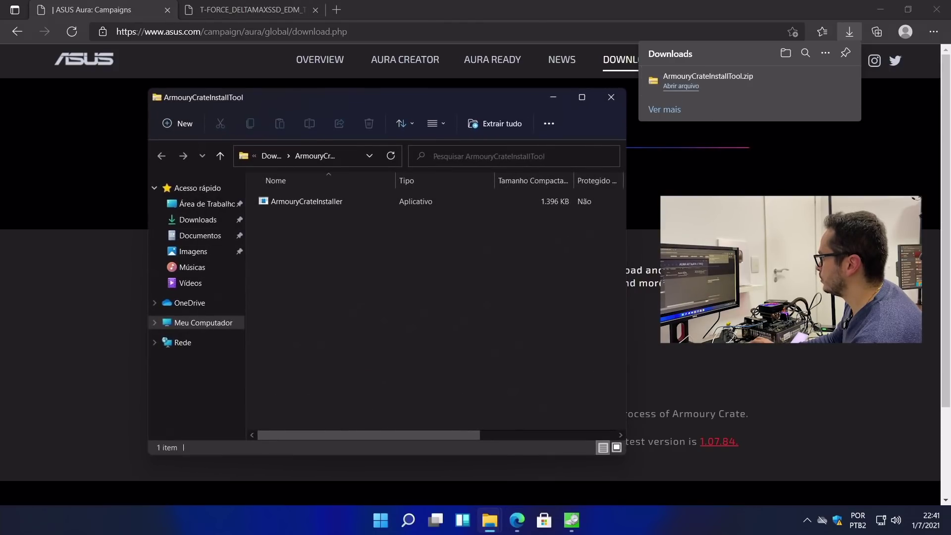
{"action": "left_click", "coordinate": [630, 240]}
{"action": "scroll", "coordinate": [461, 278], "scroll_direction": "down", "scroll_amount": 2}
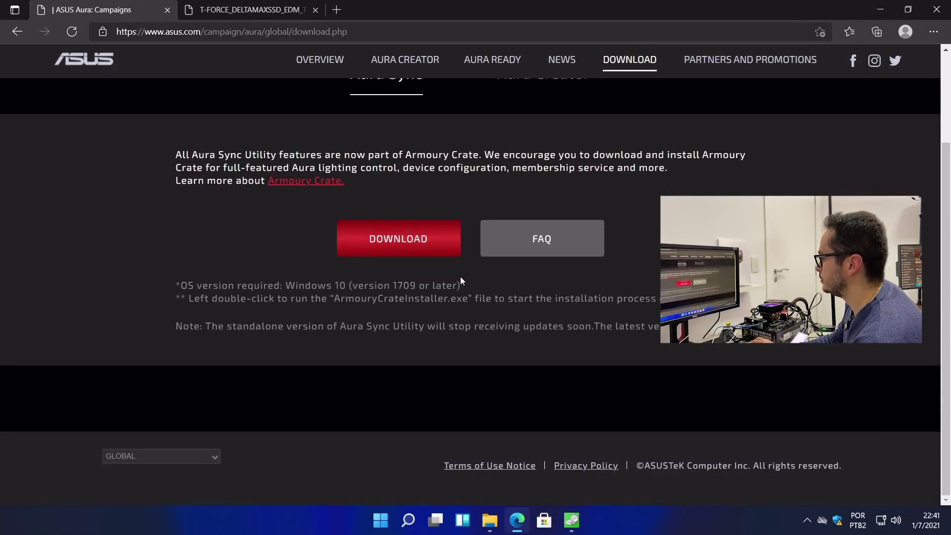
{"action": "scroll", "coordinate": [460, 277], "scroll_direction": "up", "scroll_amount": 2}
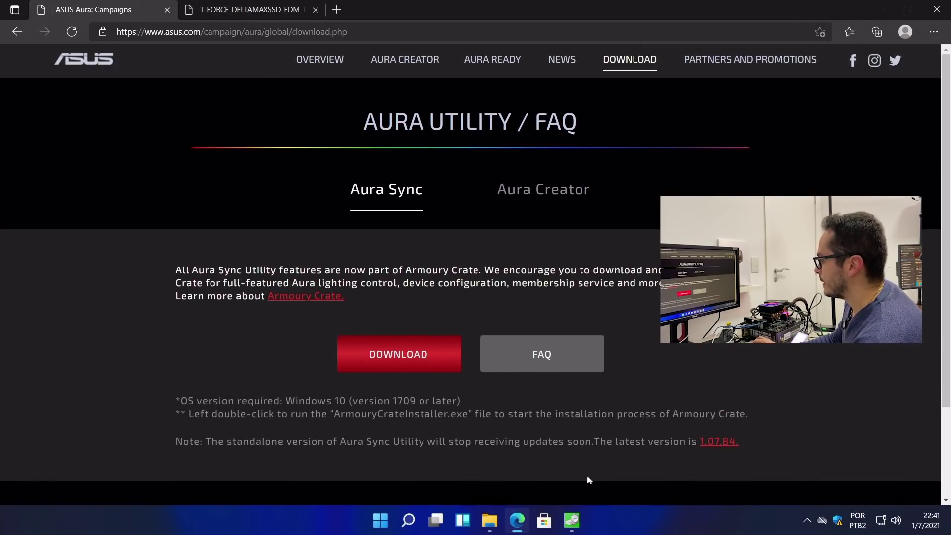
Download the standalone Aura Sync Utility 1.07.84, copy its Lighting_Control_1.07.84 folder to the desktop and close both archive windows
{"action": "left_click", "coordinate": [708, 444]}
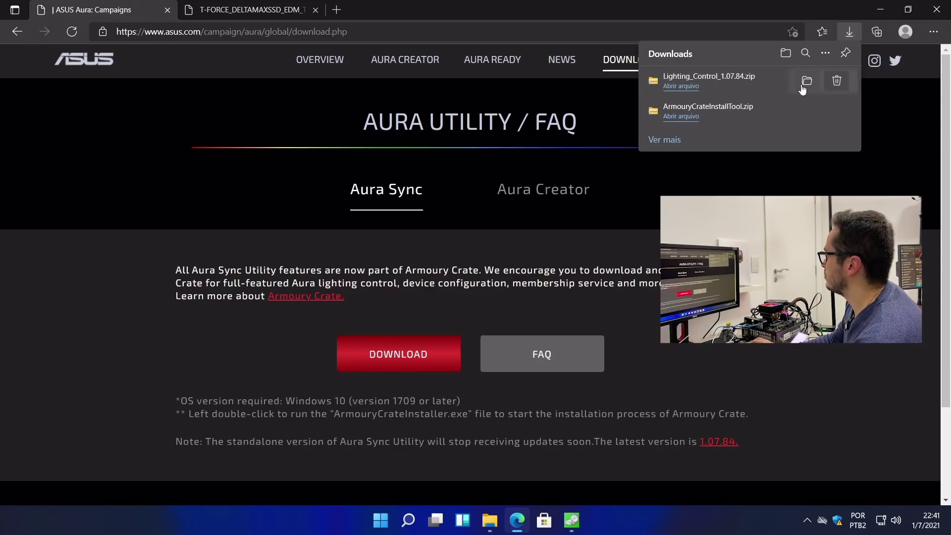
{"action": "left_click", "coordinate": [681, 87]}
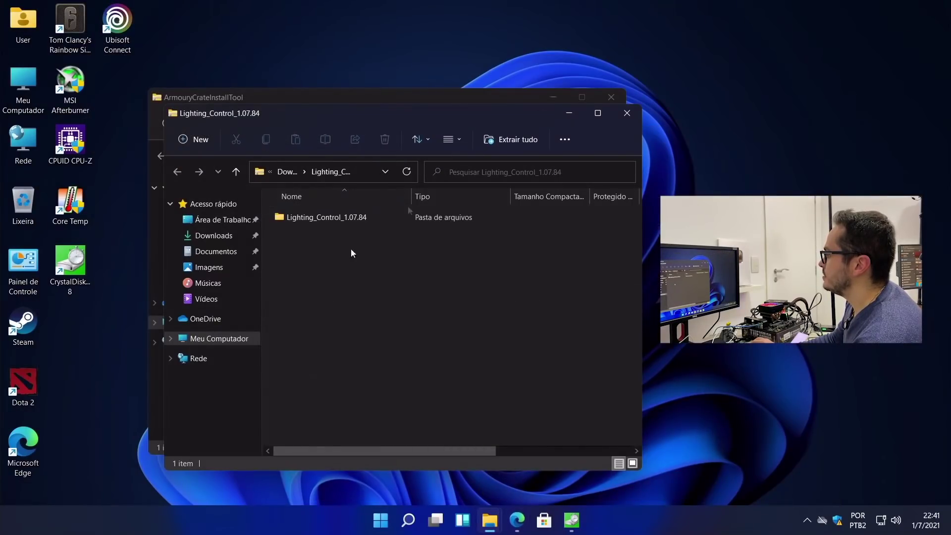
{"action": "left_click_drag", "start_coordinate": [354, 218], "coordinate": [673, 149]}
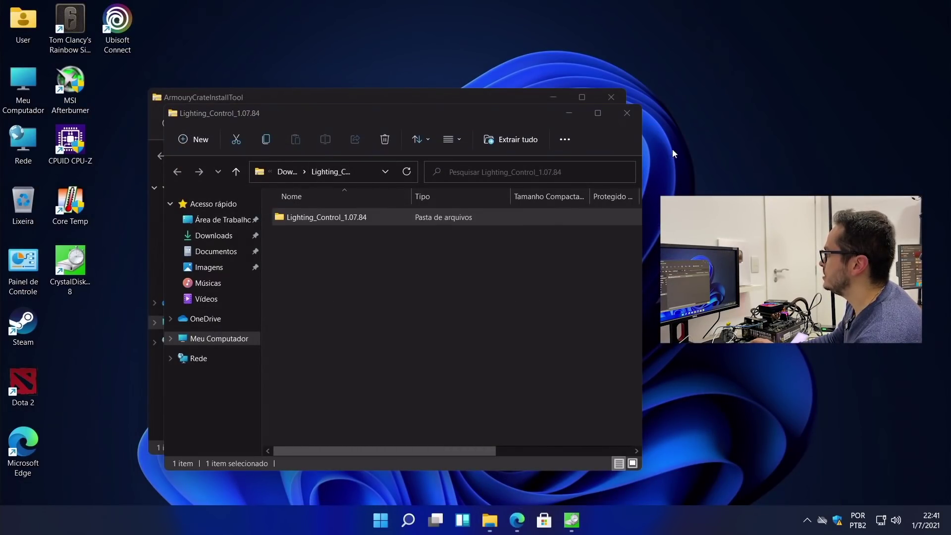
{"action": "left_click", "coordinate": [632, 118]}
{"action": "left_click", "coordinate": [611, 100]}
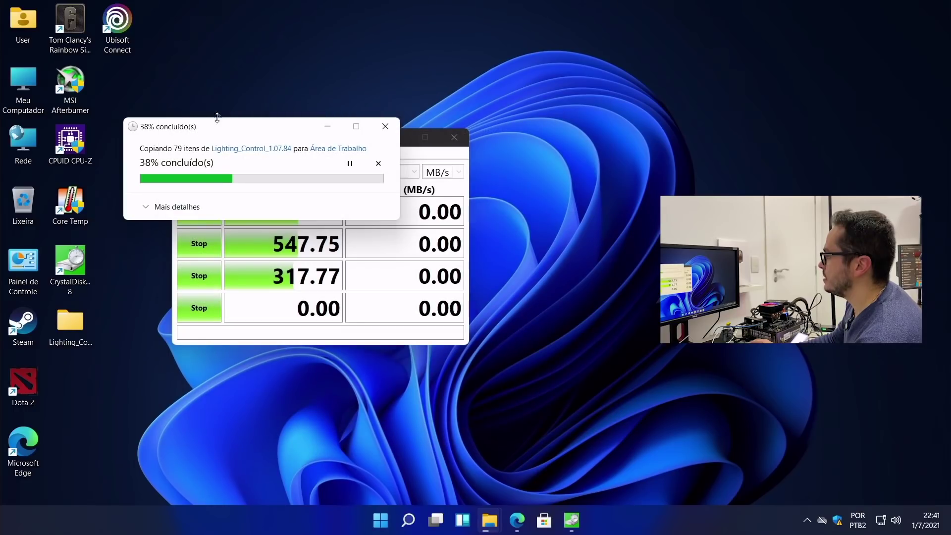
Separate the copy progress and CrystalDiskMark windows and expand the copy details to follow the file transfer
{"action": "left_click_drag", "start_coordinate": [217, 119], "coordinate": [253, 42]}
{"action": "left_click", "coordinate": [417, 161]}
{"action": "left_click_drag", "start_coordinate": [411, 139], "coordinate": [400, 225]}
{"action": "left_click", "coordinate": [206, 128]}
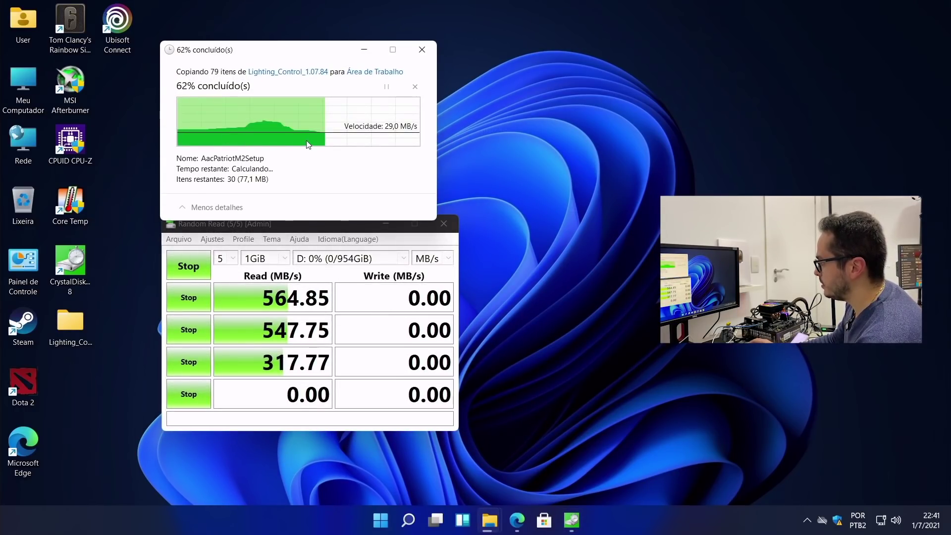
{"action": "left_click_drag", "start_coordinate": [307, 224], "coordinate": [362, 254]}
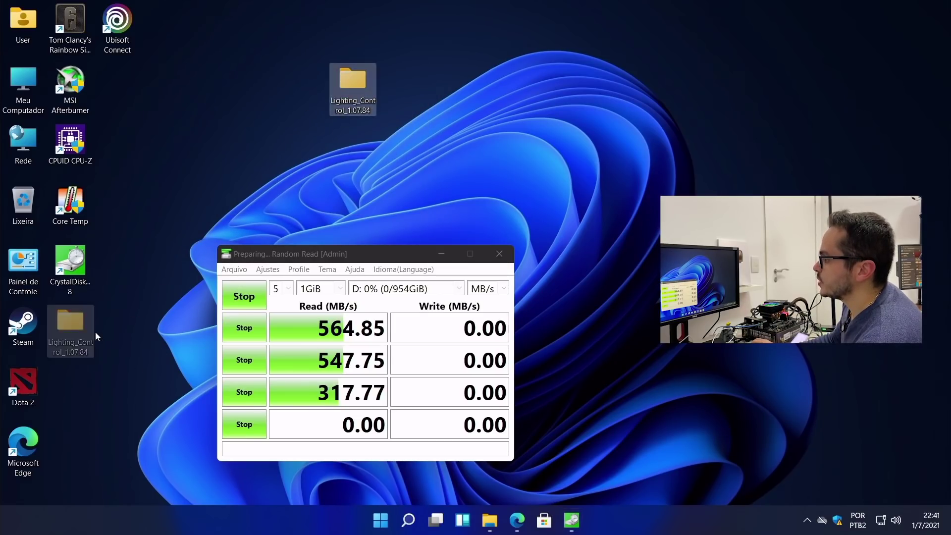
Open the Lighting_Control_1.07.84 folder on the desktop, run AsusSetup to start installing AURA and close the folder window
{"action": "left_click_drag", "start_coordinate": [95, 332], "coordinate": [88, 327]}
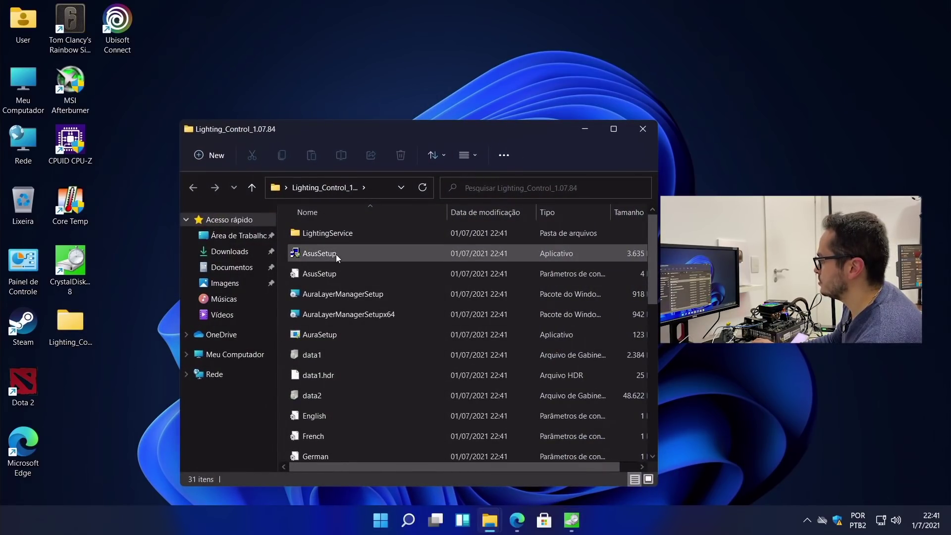
{"action": "double_click", "coordinate": [341, 254]}
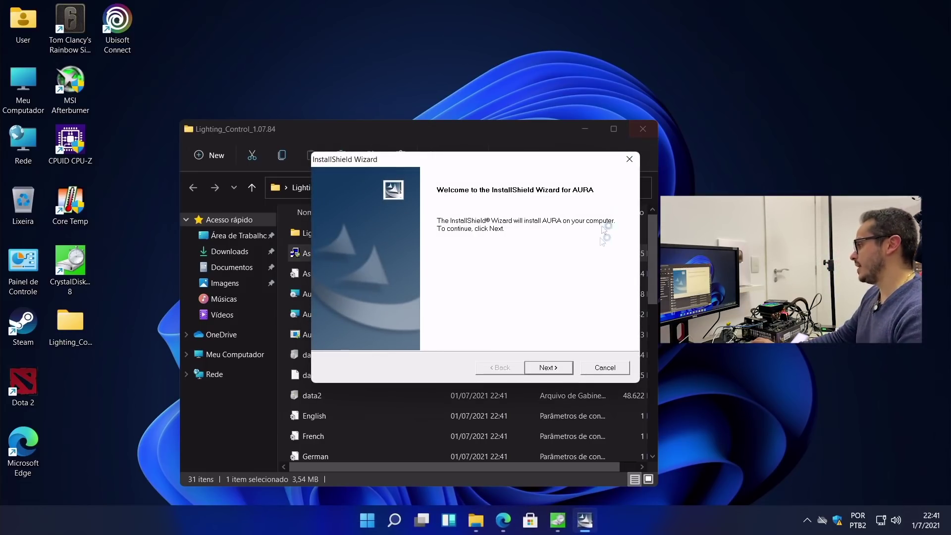
{"action": "left_click", "coordinate": [550, 368]}
{"action": "left_click", "coordinate": [553, 366]}
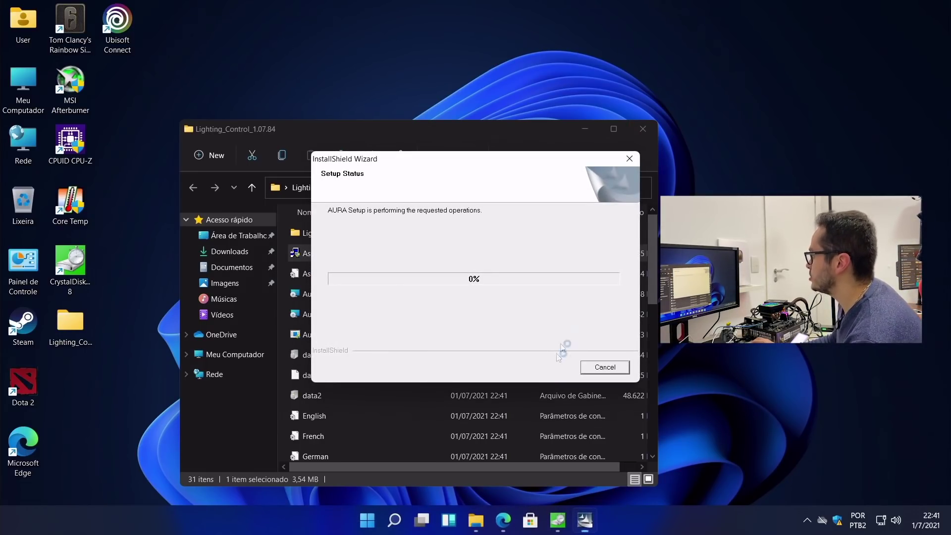
{"action": "left_click", "coordinate": [646, 132]}
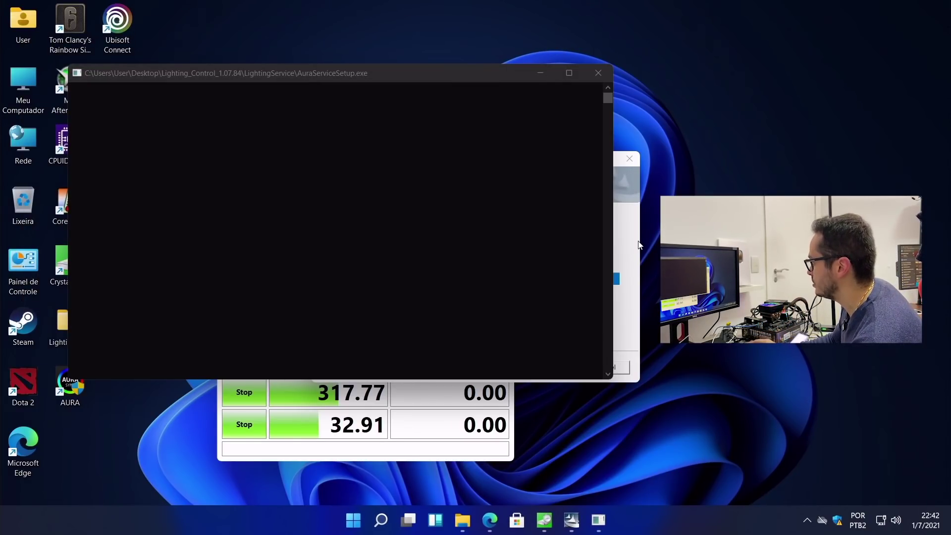
Rearrange the installer, AuraServiceSetup console and CrystalDiskMark windows to monitor the installation and benchmark side by side
{"action": "left_click_drag", "start_coordinate": [461, 156], "coordinate": [344, 33]}
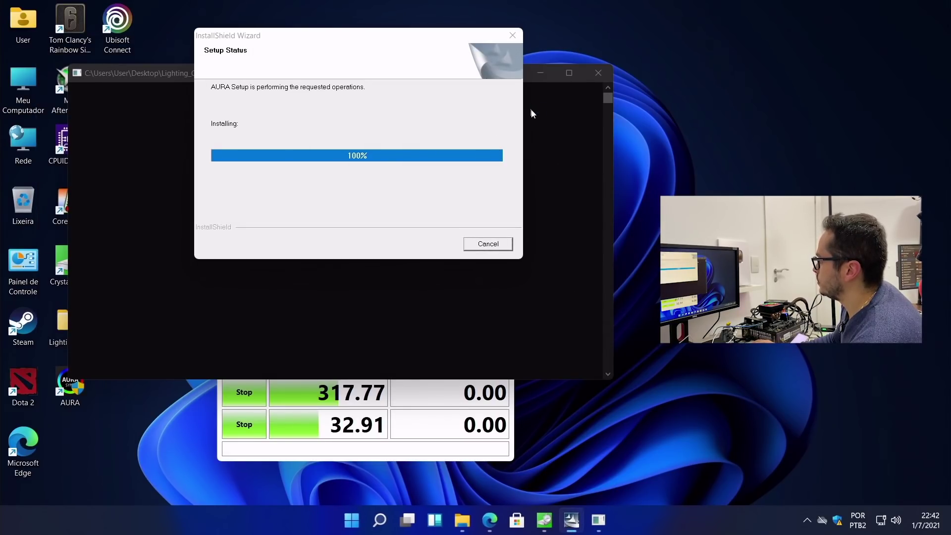
{"action": "left_click", "coordinate": [535, 74]}
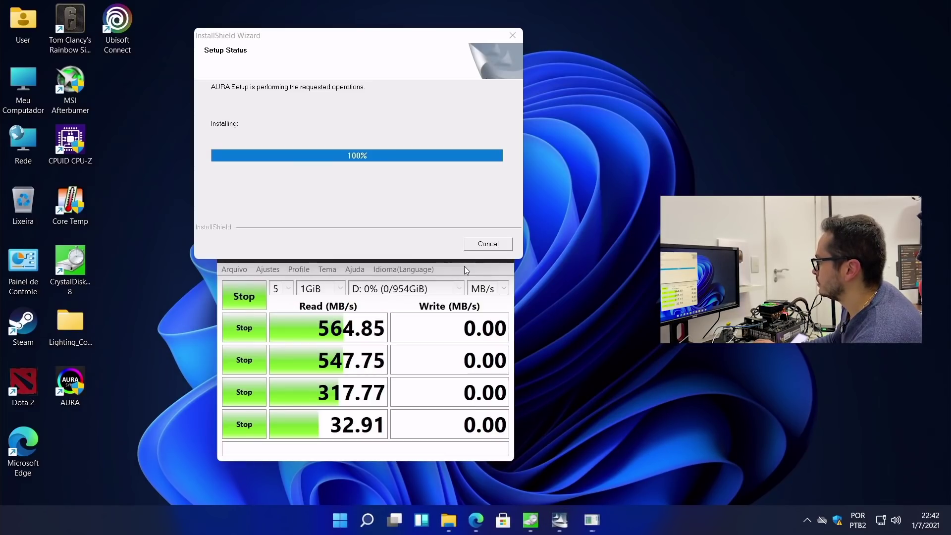
{"action": "left_click", "coordinate": [452, 276]}
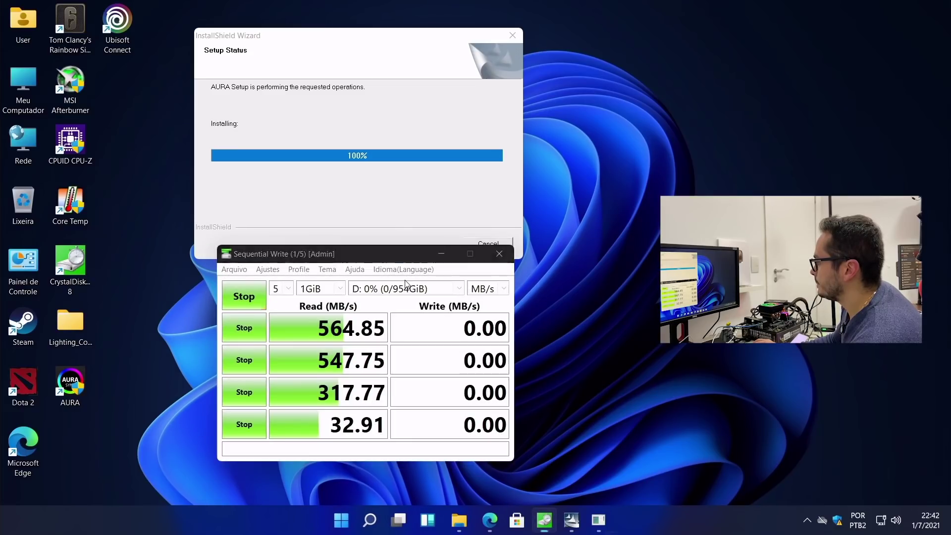
{"action": "left_click_drag", "start_coordinate": [395, 258], "coordinate": [381, 288]}
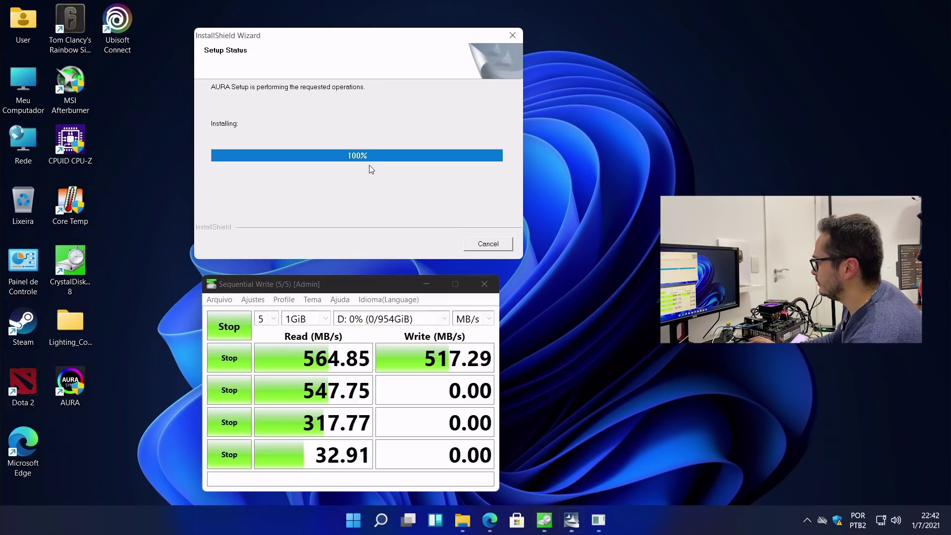
{"action": "left_click", "coordinate": [600, 522]}
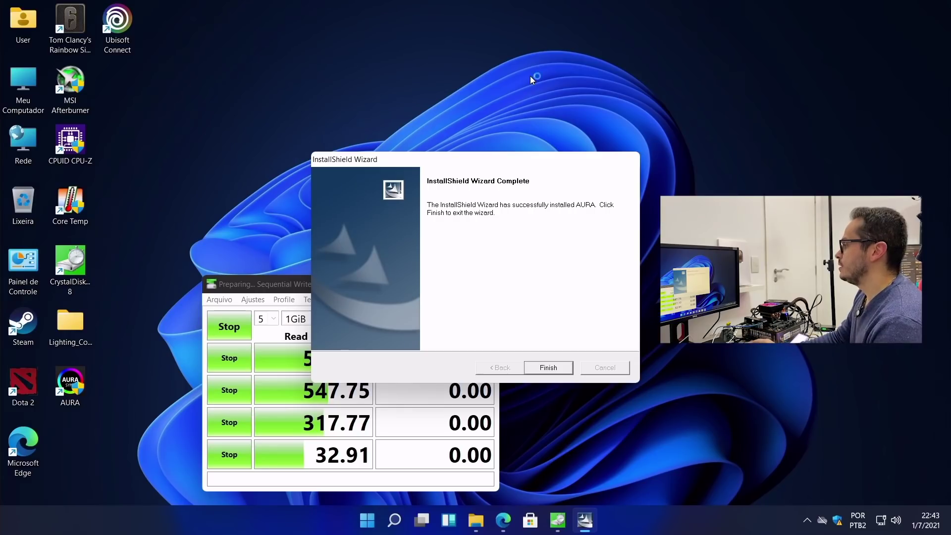
Finish the AURA installation without restarting the computer and launch AURA from its desktop shortcut
{"action": "left_click", "coordinate": [550, 369]}
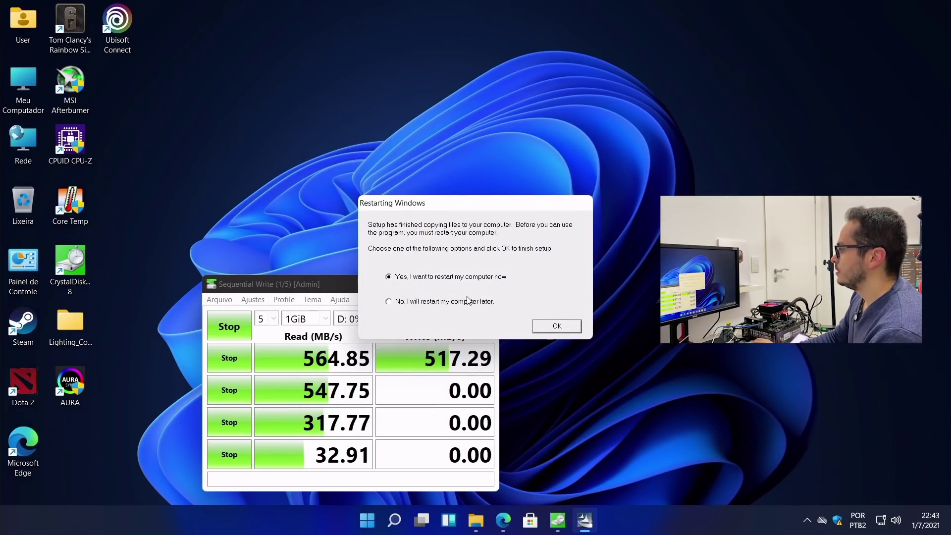
{"action": "left_click", "coordinate": [548, 326]}
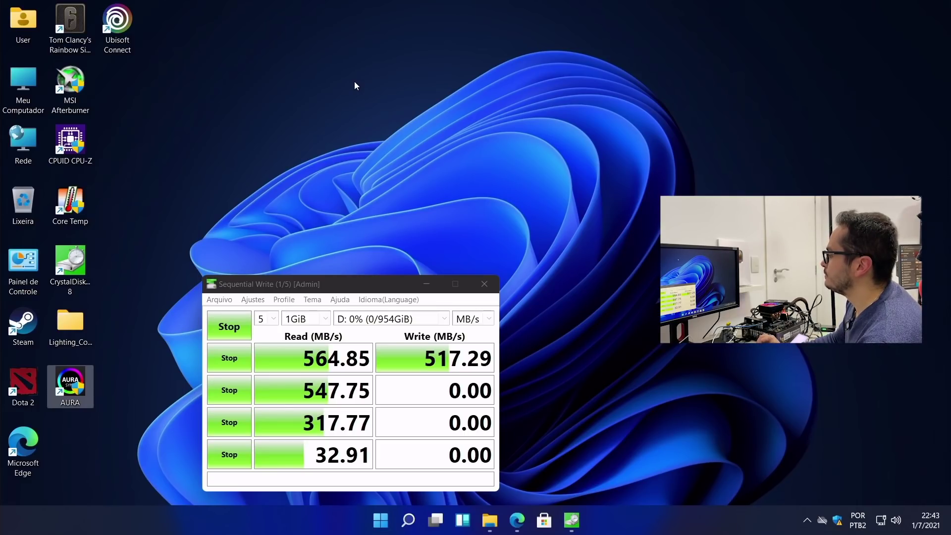
{"action": "right_click", "coordinate": [64, 404]}
{"action": "left_click", "coordinate": [121, 240]}
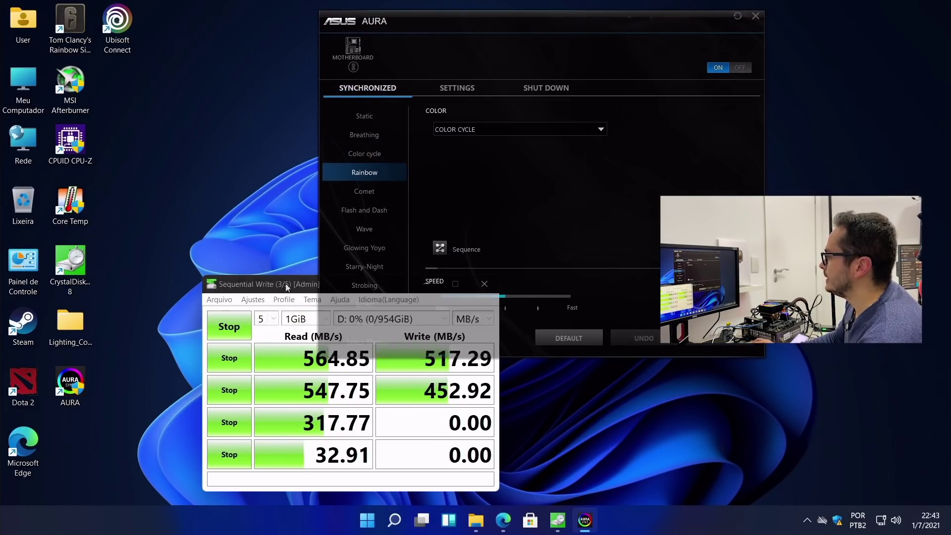
Move CrystalDiskMark clear of the AURA window and check AURA's Synchronized, Settings and Shut Down sections
{"action": "left_click_drag", "start_coordinate": [290, 285], "coordinate": [104, 258]}
{"action": "left_click", "coordinate": [457, 89]}
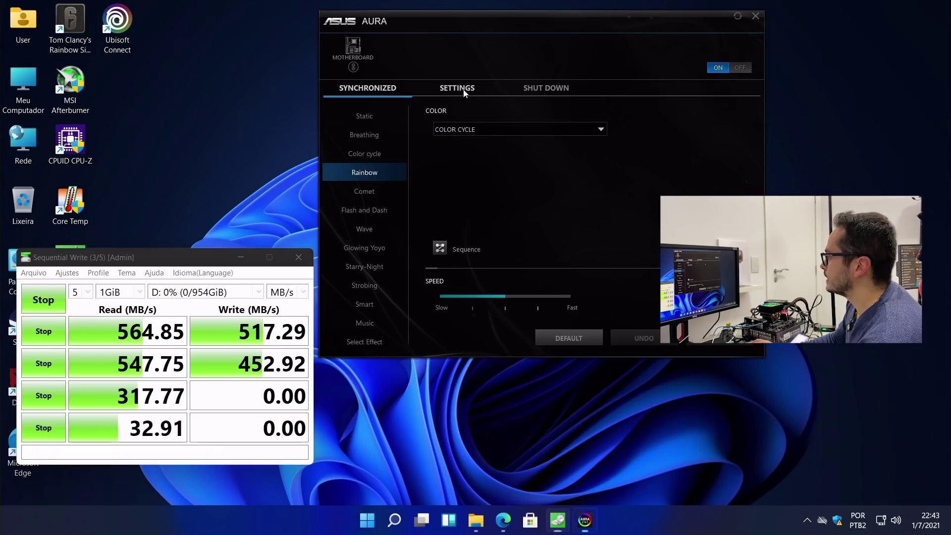
{"action": "left_click", "coordinate": [546, 88]}
{"action": "left_click", "coordinate": [370, 92]}
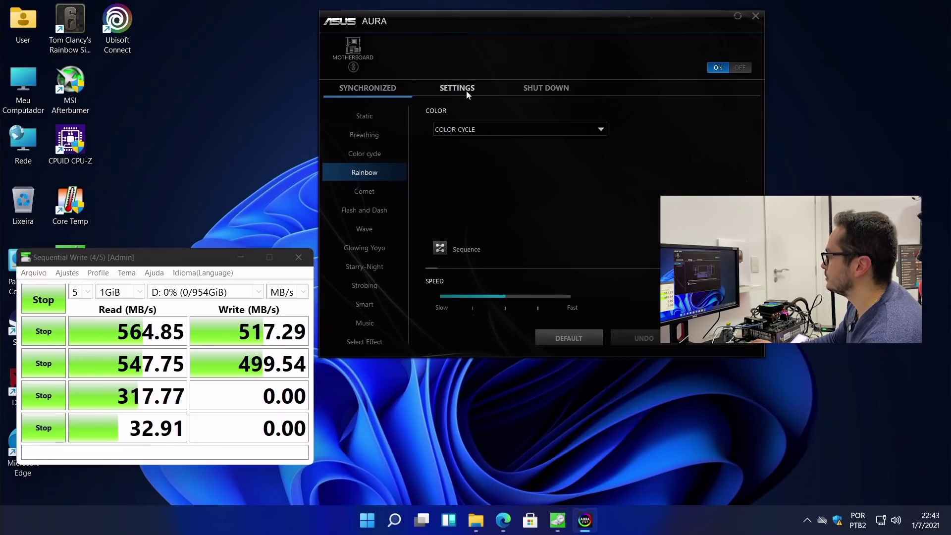
{"action": "left_click", "coordinate": [464, 91]}
{"action": "left_click", "coordinate": [385, 90]}
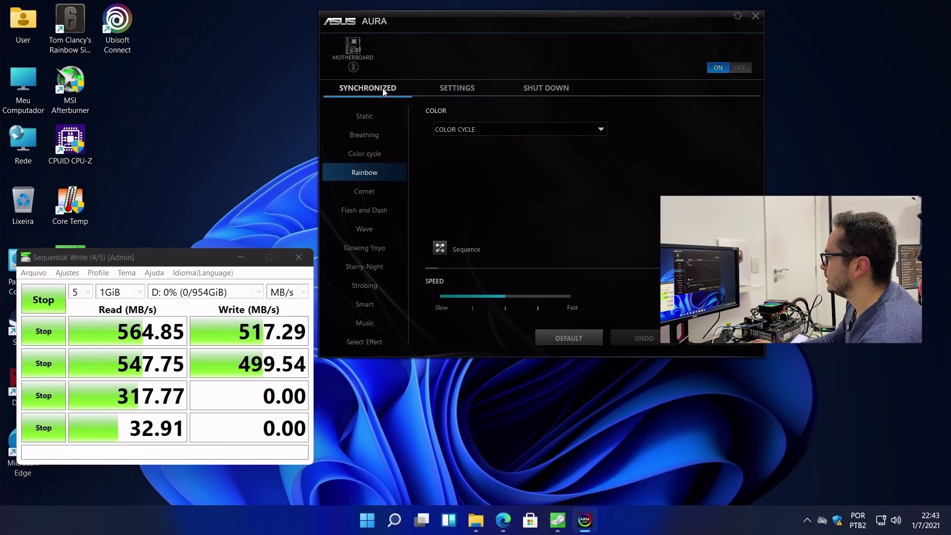
Try switching the AURA lighting off and on again, close AURA and reposition the CrystalDiskMark window
{"action": "left_click", "coordinate": [738, 69]}
{"action": "left_click", "coordinate": [718, 70]}
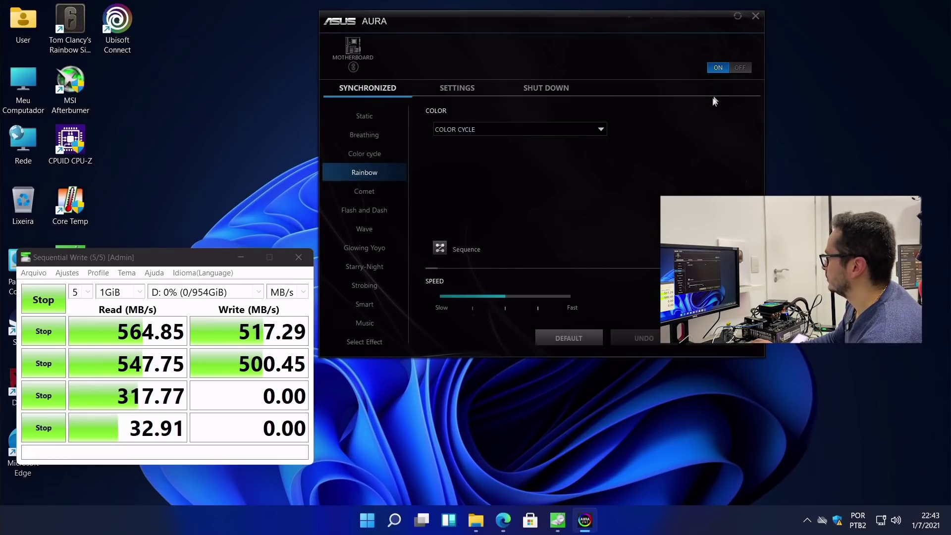
{"action": "left_click", "coordinate": [738, 16]}
{"action": "left_click_drag", "start_coordinate": [202, 257], "coordinate": [316, 155]}
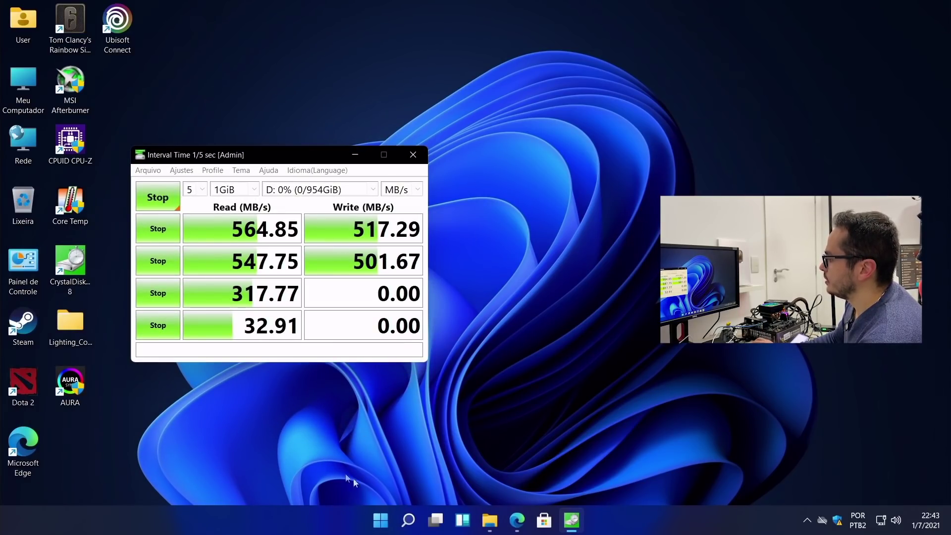
Restart the computer from Windows
{"action": "left_click", "coordinate": [380, 520]}
{"action": "left_click", "coordinate": [629, 477]}
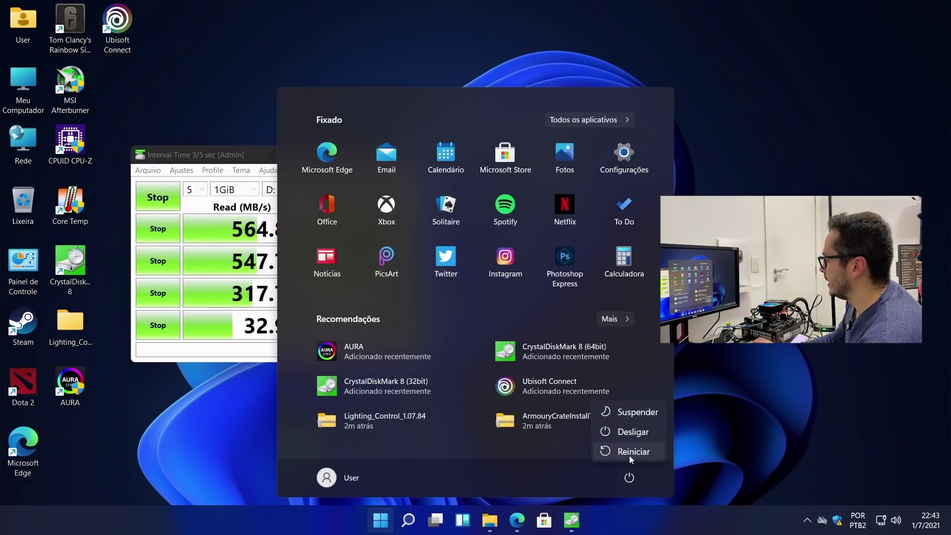
{"action": "left_click", "coordinate": [630, 454]}
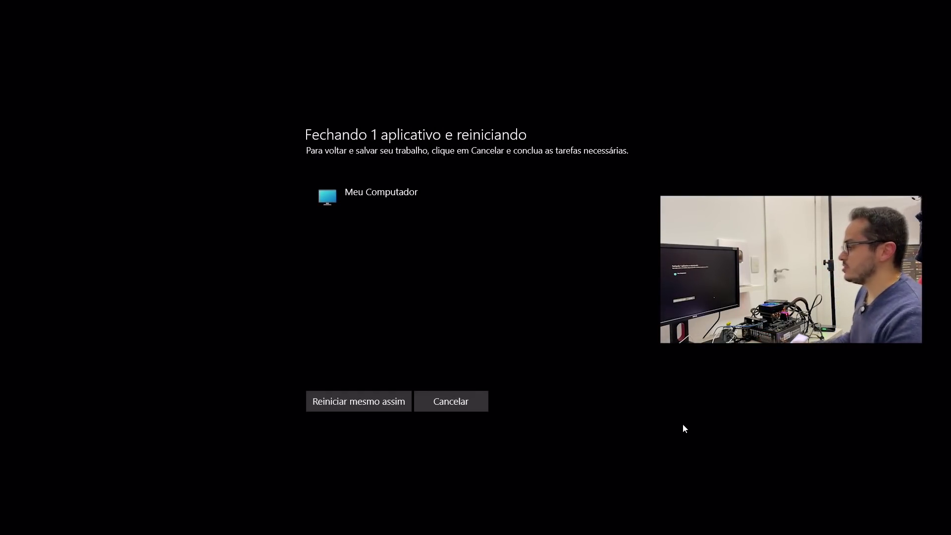
Restart the computer anyway despite the open Meu Computador window and try to enter the BIOS setup
{"action": "left_click", "coordinate": [348, 400]}
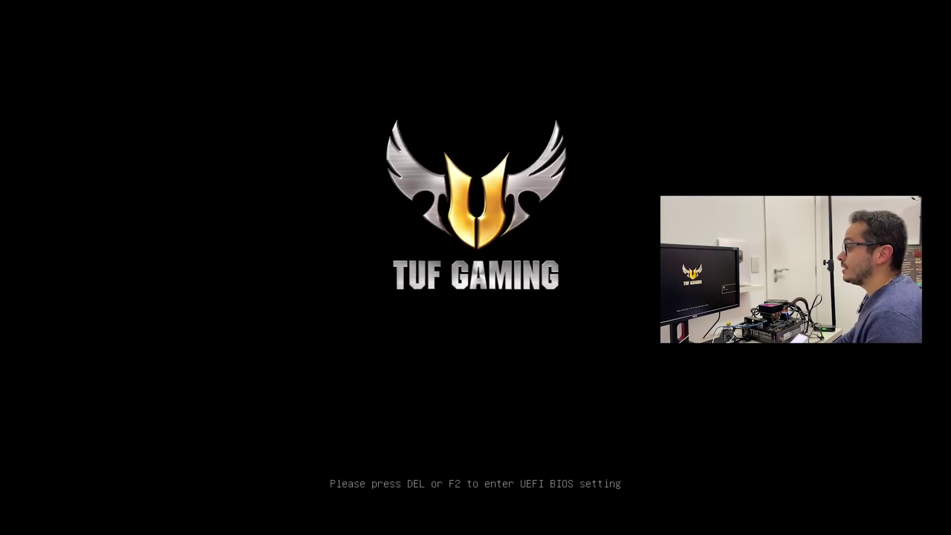
{"action": "key", "text": "Delete"}
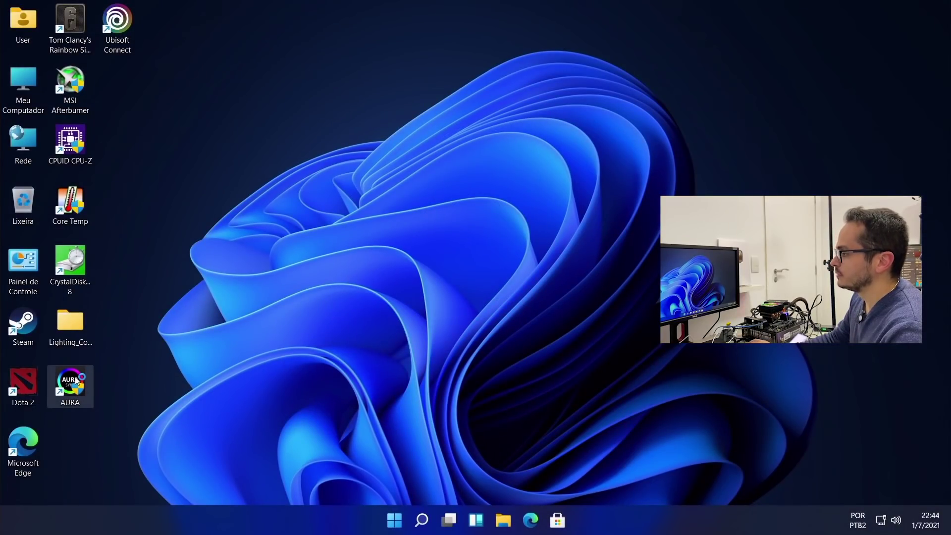
Reopen AURA from its desktop shortcut, check its device and Synchronized effects, and close it
{"action": "right_click", "coordinate": [70, 386]}
{"action": "left_click", "coordinate": [126, 213]}
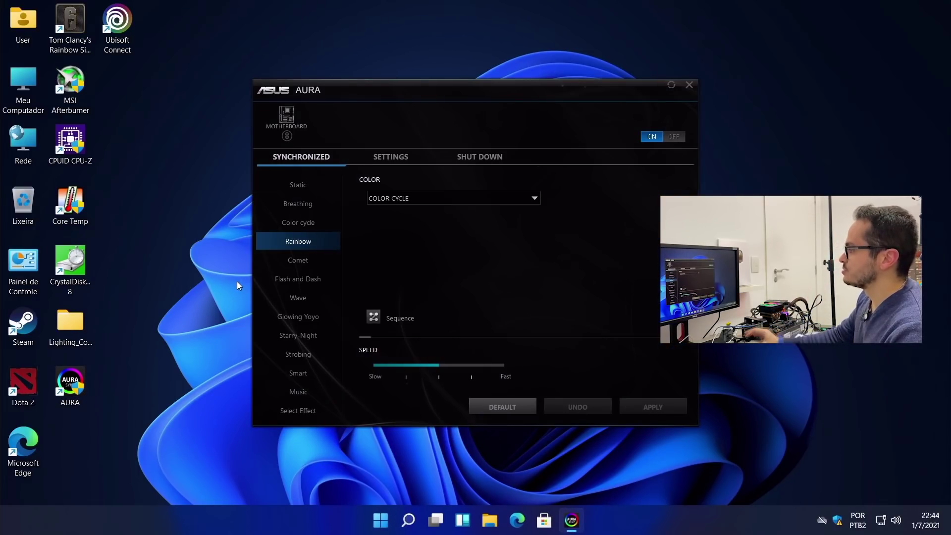
{"action": "left_click", "coordinate": [688, 86]}
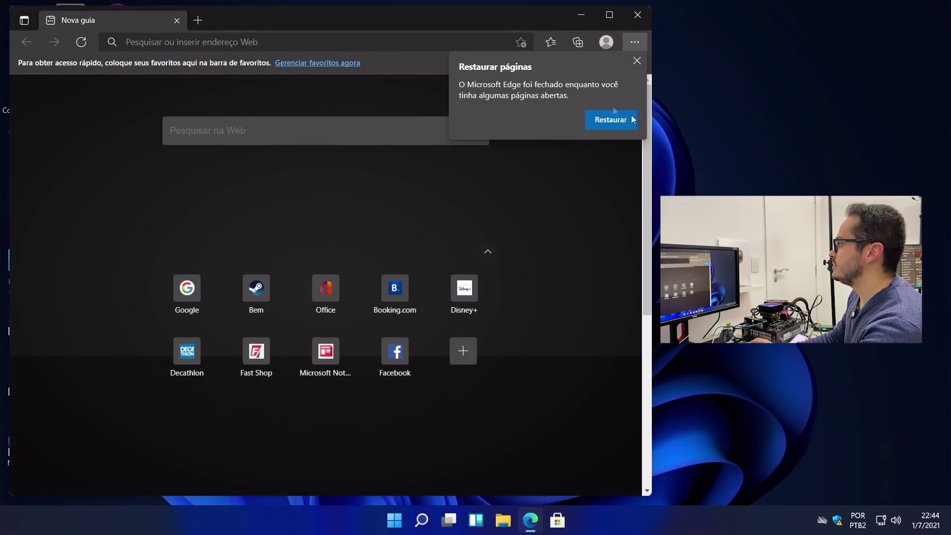
Restore the previous pages in a maximized Edge window and download the Armoury Crate install tool from the ASUS Aura site
{"action": "left_click", "coordinate": [615, 120]}
{"action": "left_click", "coordinate": [609, 15]}
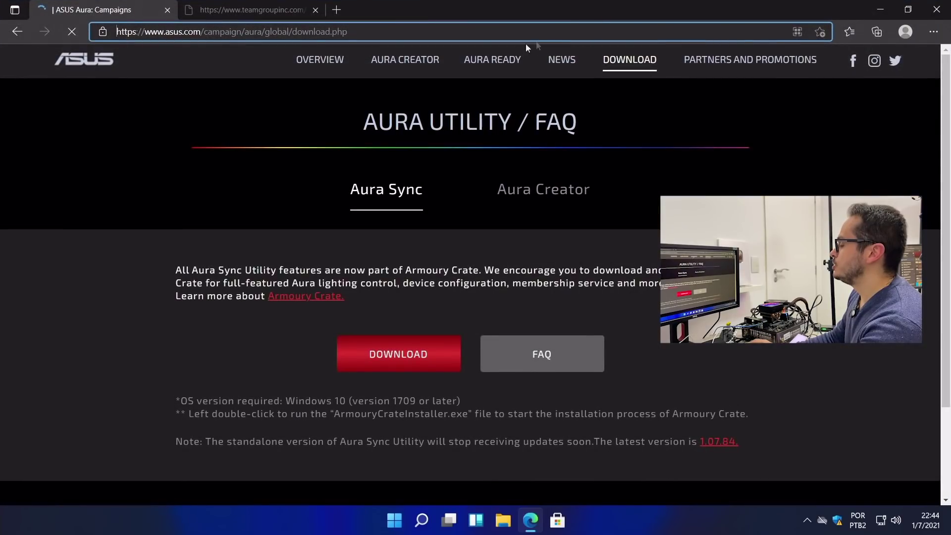
{"action": "left_click", "coordinate": [425, 360]}
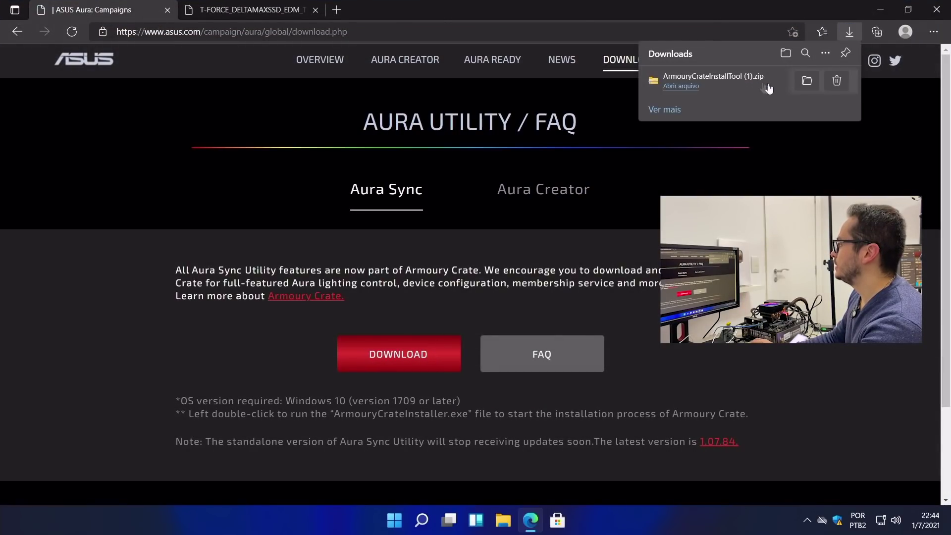
Open the downloaded ArmouryCrateInstallTool archive, place ArmouryCrateInstaller on the desktop and close the archive window
{"action": "left_click", "coordinate": [680, 86]}
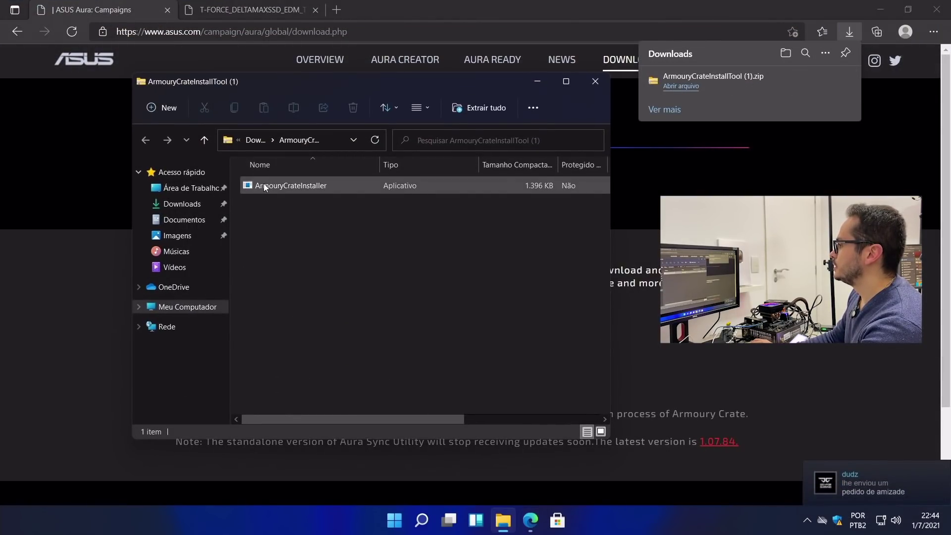
{"action": "left_click", "coordinate": [265, 186]}
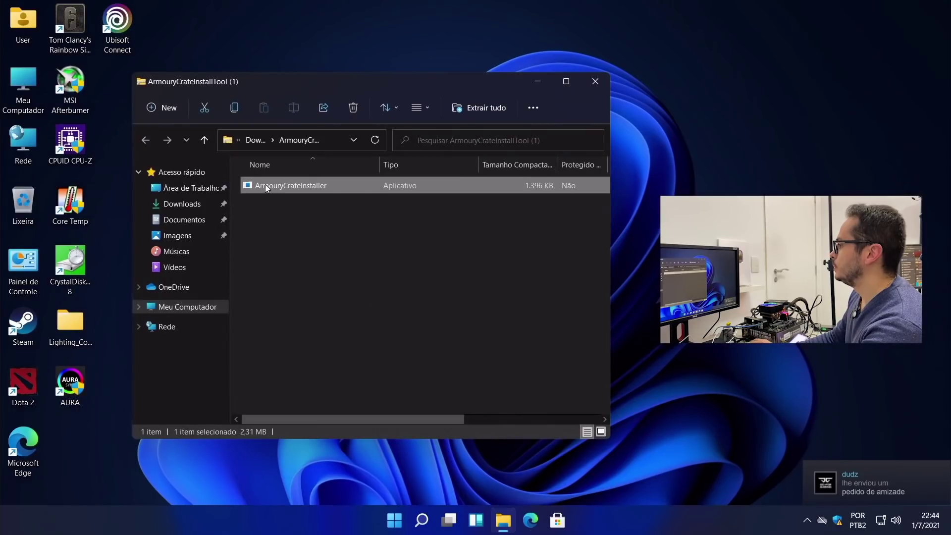
{"action": "double_click", "coordinate": [265, 186]}
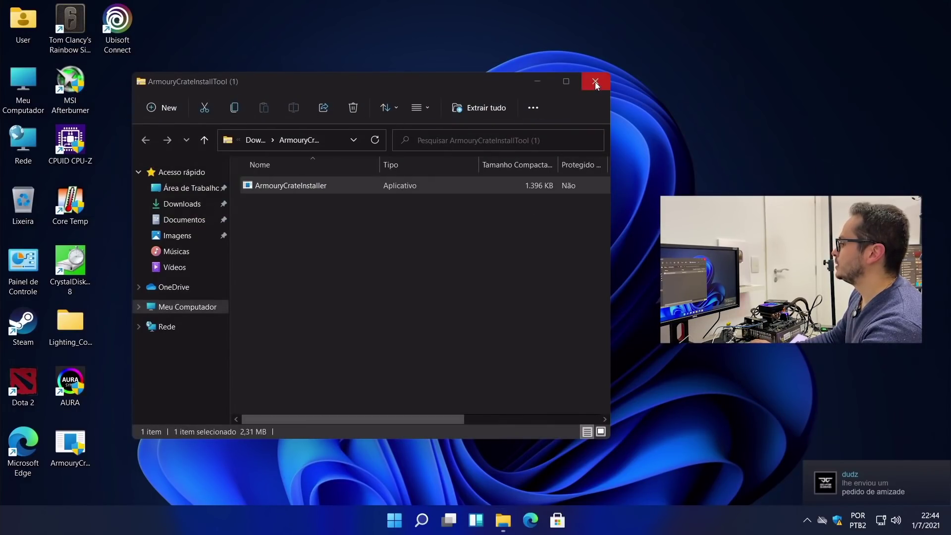
{"action": "left_click", "coordinate": [596, 82]}
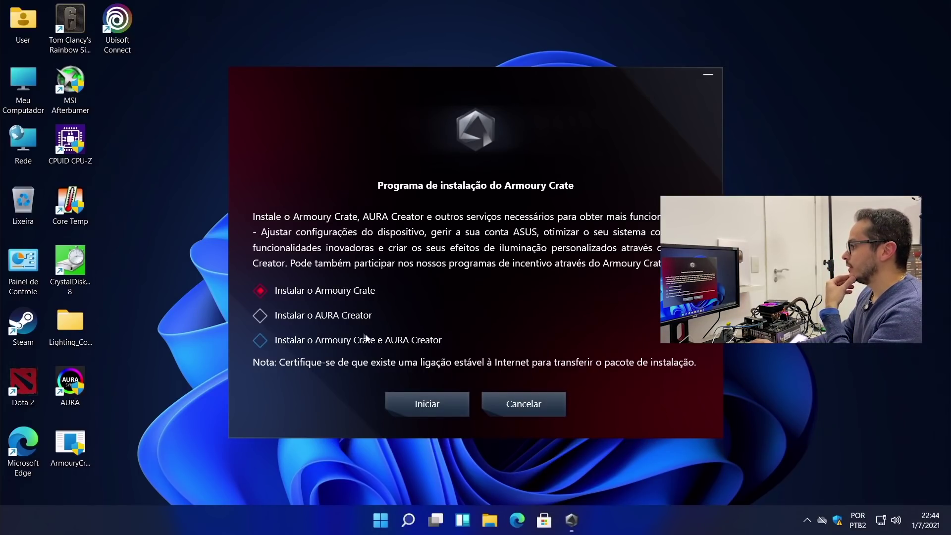
Choose to install only AURA Creator in the Armoury Crate installer and start the installation
{"action": "left_click", "coordinate": [350, 319]}
{"action": "left_click", "coordinate": [434, 406]}
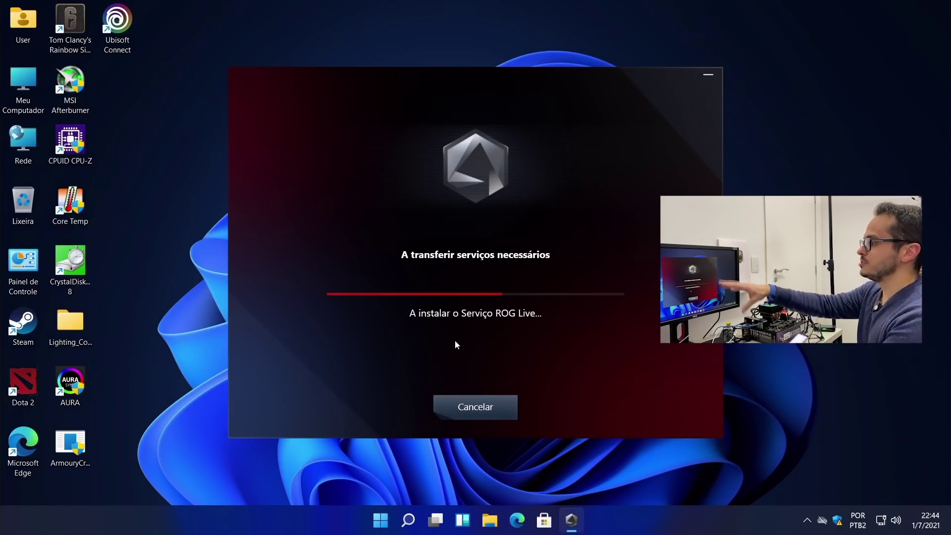
Open CrystalDiskMark, start its RND4K Q32T1 test on drive C: and arrange its window beside the installer
{"action": "left_click", "coordinate": [57, 270]}
{"action": "double_click", "coordinate": [58, 266]}
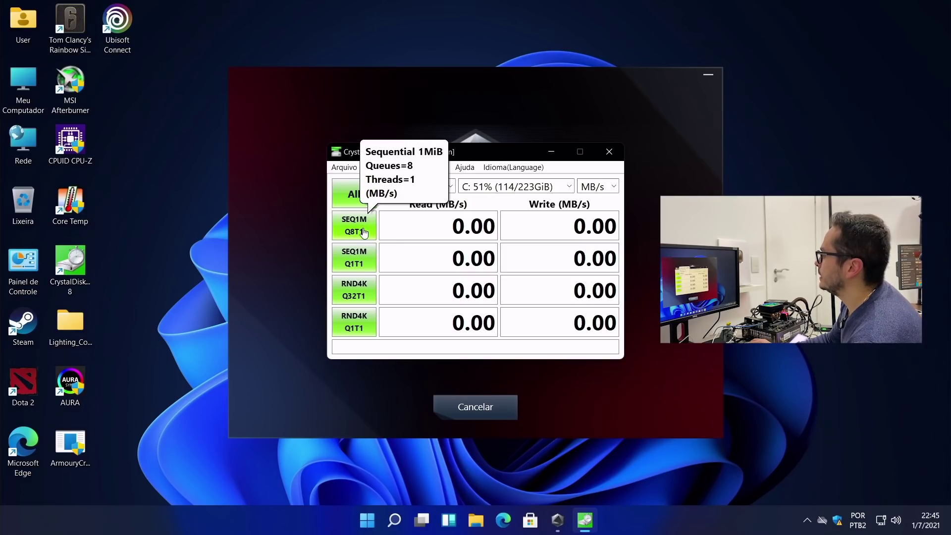
{"action": "left_click", "coordinate": [370, 290]}
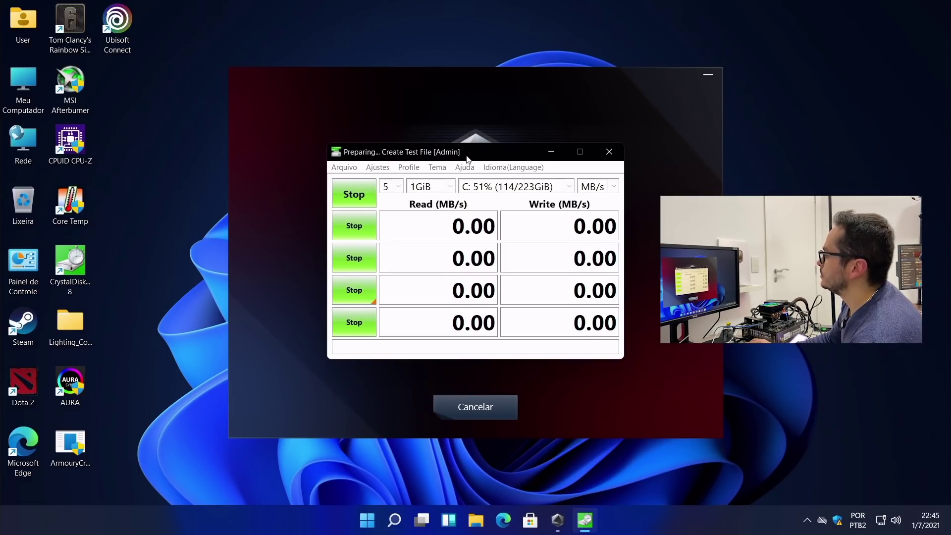
{"action": "left_click_drag", "start_coordinate": [467, 159], "coordinate": [210, 125]}
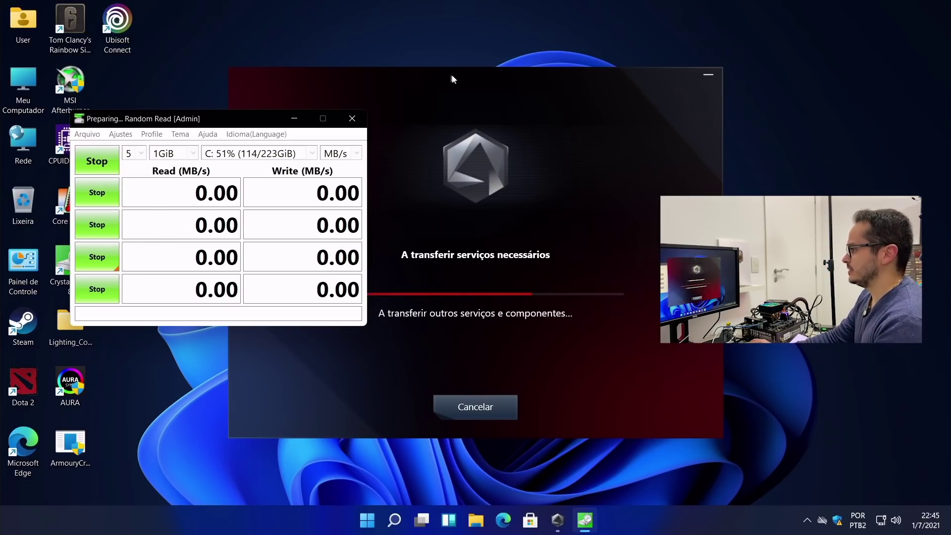
{"action": "left_click_drag", "start_coordinate": [452, 80], "coordinate": [617, 63]}
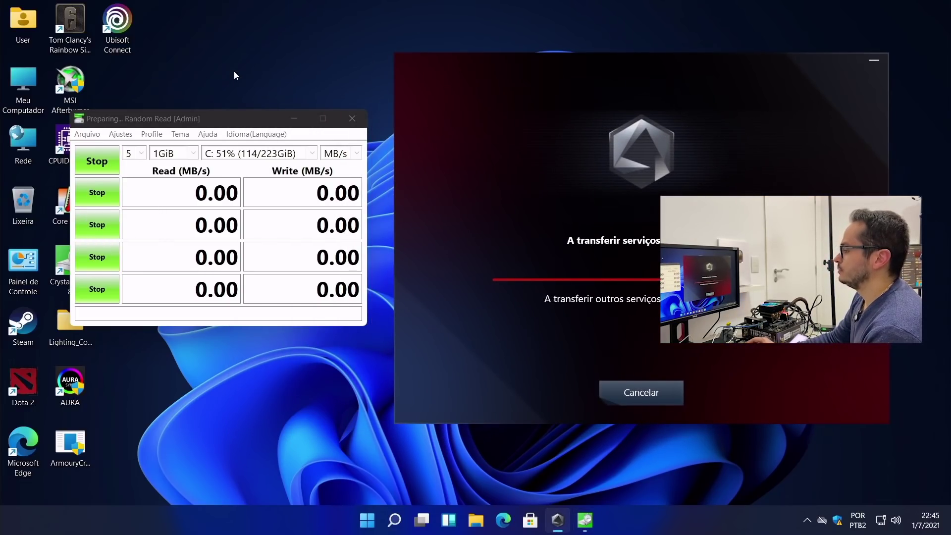
Stop the running test, switch the target to drive D: and run the RND4K Q32T1 test there
{"action": "left_click", "coordinate": [102, 166]}
{"action": "left_click", "coordinate": [257, 153]}
{"action": "left_click", "coordinate": [244, 181]}
{"action": "left_click", "coordinate": [105, 265]}
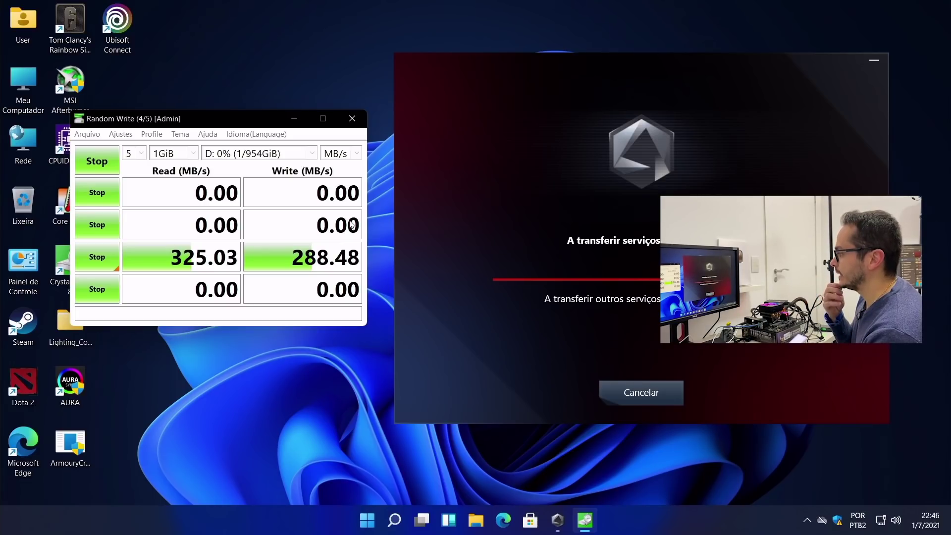
Open the Windows Task Manager through the security screen
{"action": "left_click", "coordinate": [602, 173]}
{"action": "left_click", "coordinate": [712, 495]}
{"action": "right_click", "coordinate": [670, 505]}
{"action": "left_click", "coordinate": [636, 471]}
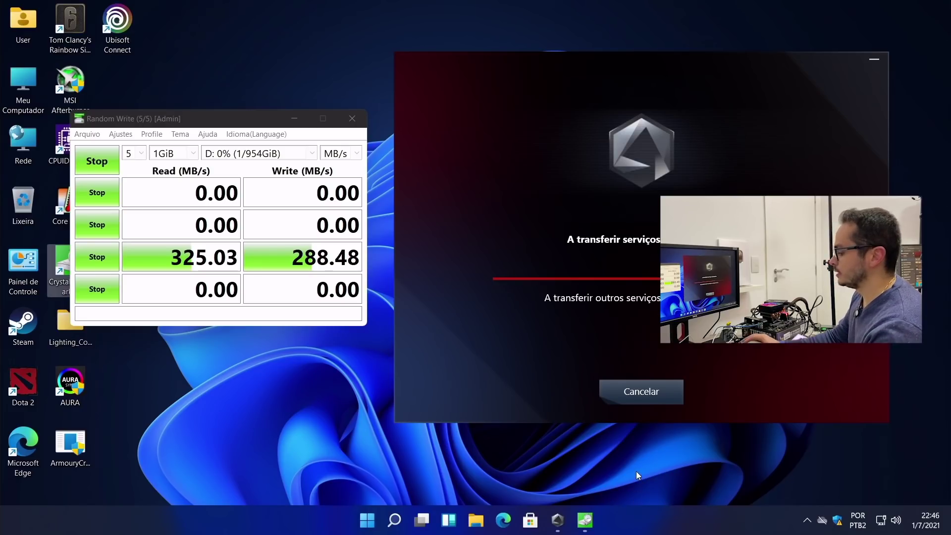
{"action": "key", "text": "ctrl+alt+Delete"}
{"action": "left_click", "coordinate": [461, 281]}
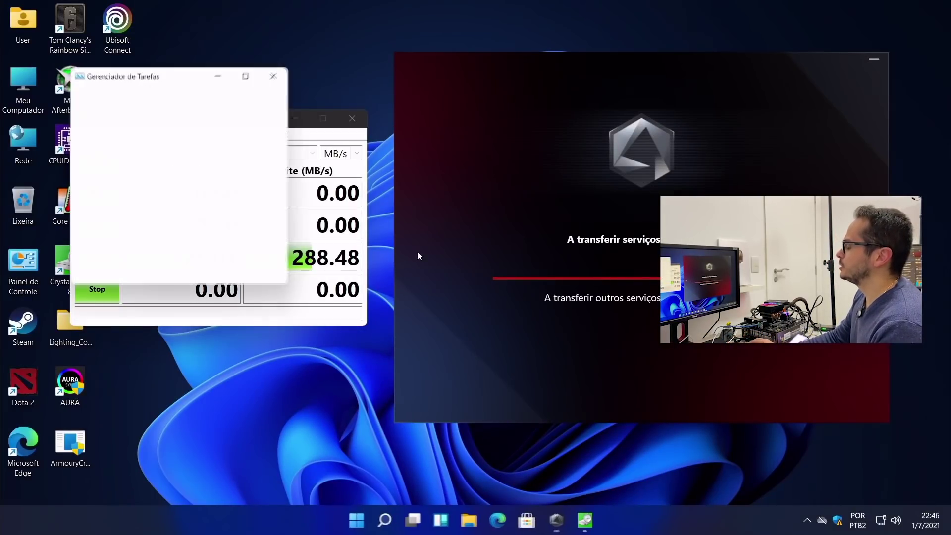
Expand Task Manager to its detailed view, narrow the Status column and sort the processes by disk usage
{"action": "left_click", "coordinate": [105, 275]}
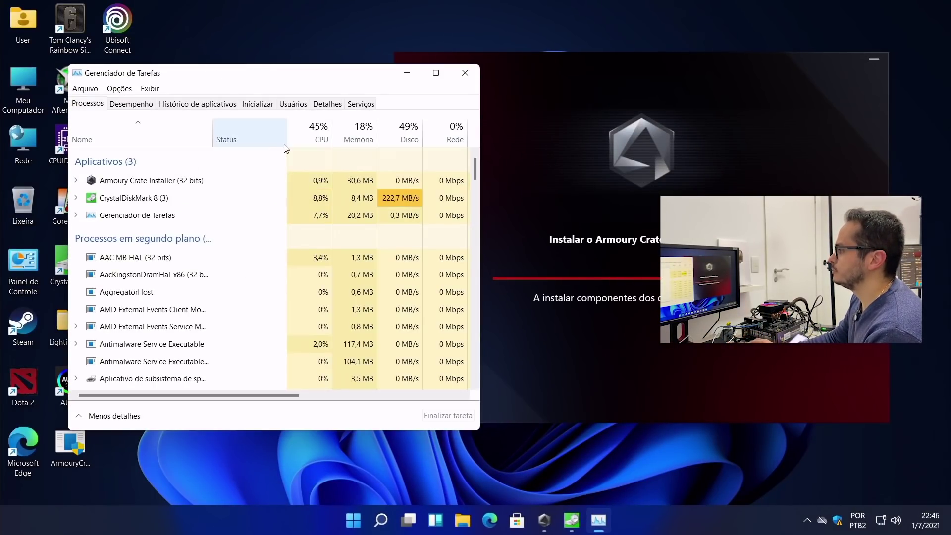
{"action": "left_click_drag", "start_coordinate": [284, 144], "coordinate": [247, 144]}
{"action": "left_click", "coordinate": [364, 136]}
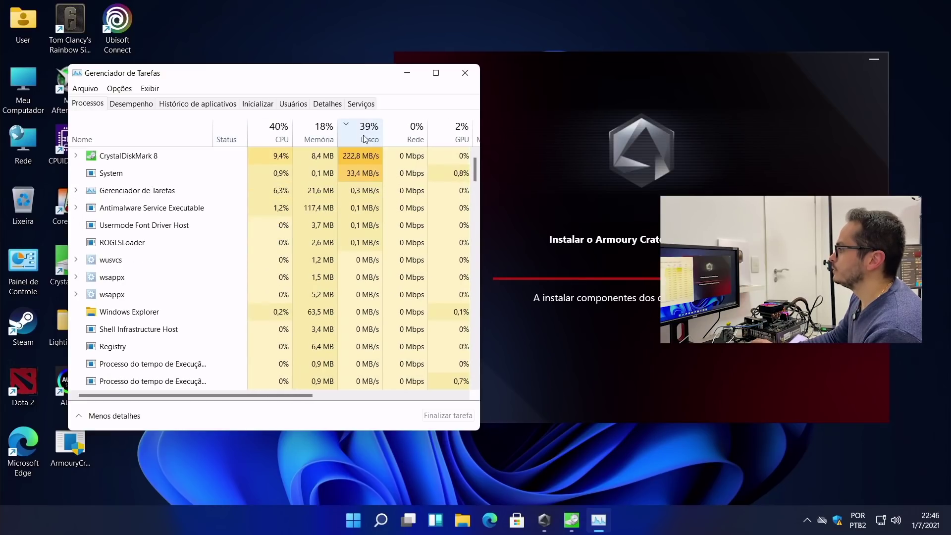
Hide the Uso de energia and Tendência de uso de energia columns and fit Task Manager's width to the remaining columns
{"action": "left_click_drag", "start_coordinate": [484, 161], "coordinate": [622, 161]}
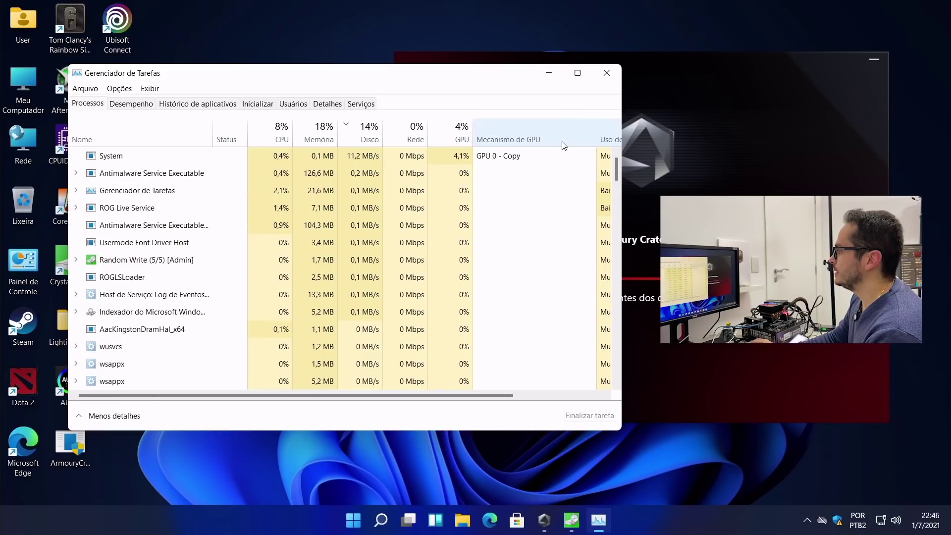
{"action": "left_click_drag", "start_coordinate": [598, 144], "coordinate": [549, 144]}
{"action": "right_click", "coordinate": [562, 141]}
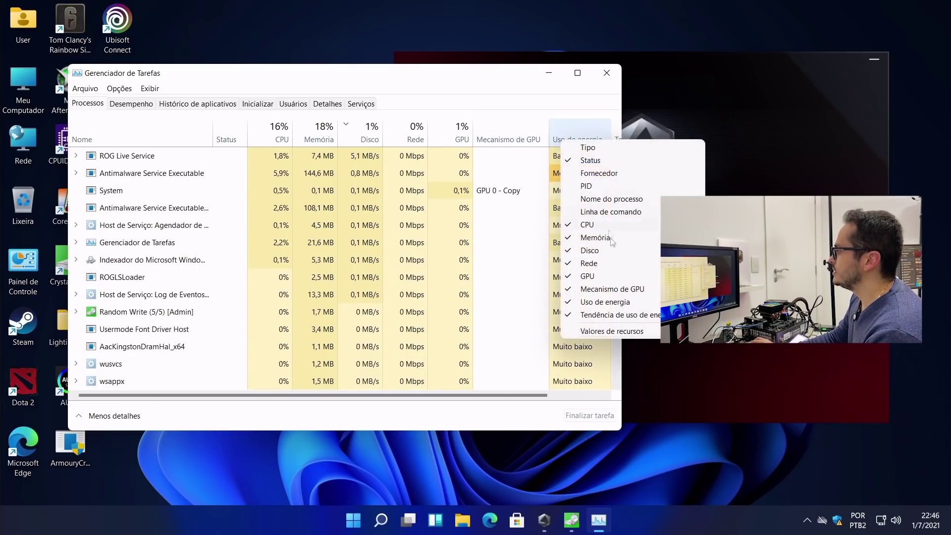
{"action": "left_click", "coordinate": [600, 301]}
{"action": "right_click", "coordinate": [563, 136]}
{"action": "left_click", "coordinate": [615, 314]}
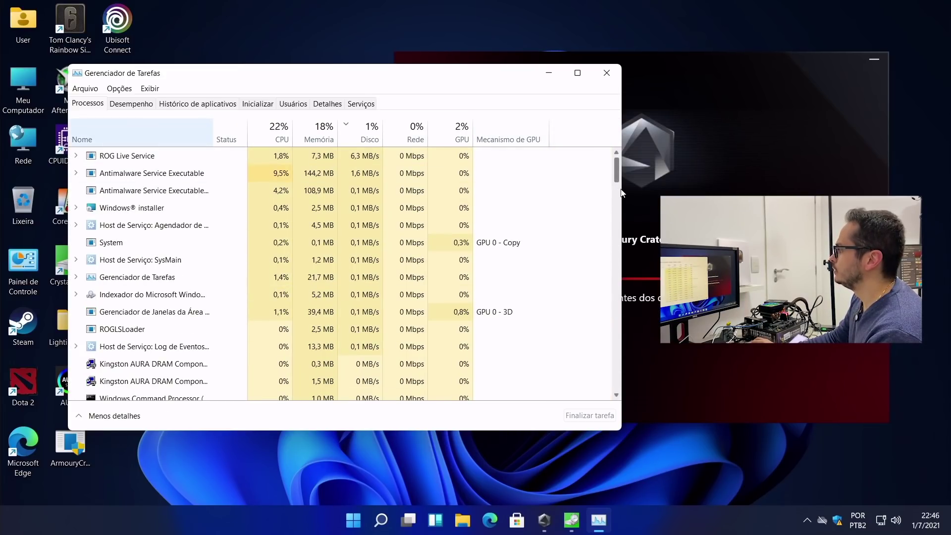
{"action": "left_click_drag", "start_coordinate": [623, 194], "coordinate": [572, 193]}
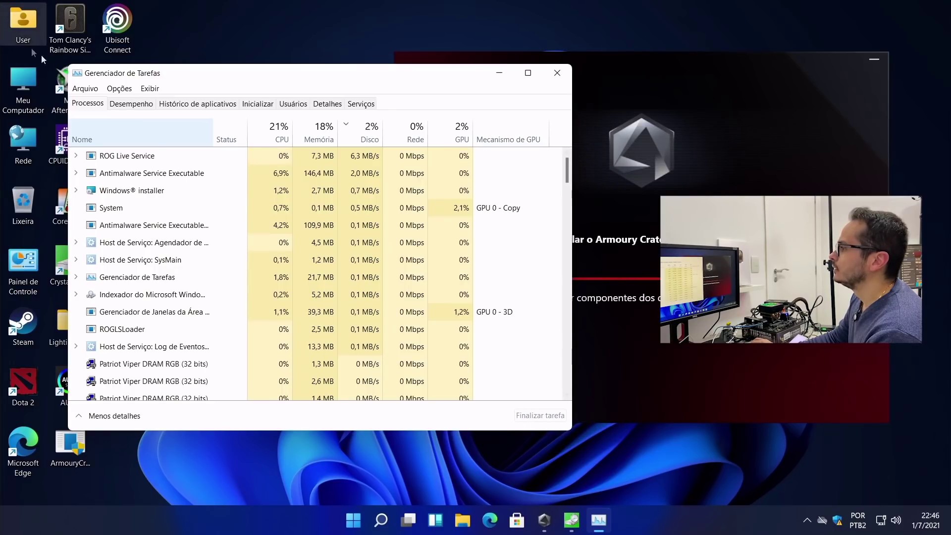
Check the Ethernet activity in Task Manager's performance view and bring the installer window forward
{"action": "left_click", "coordinate": [147, 105]}
{"action": "left_click", "coordinate": [136, 298]}
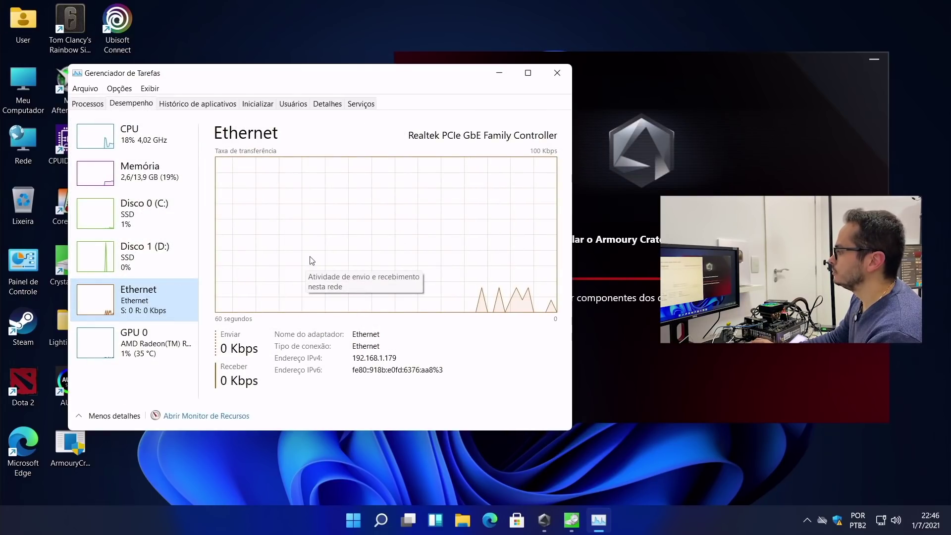
{"action": "left_click", "coordinate": [484, 233]}
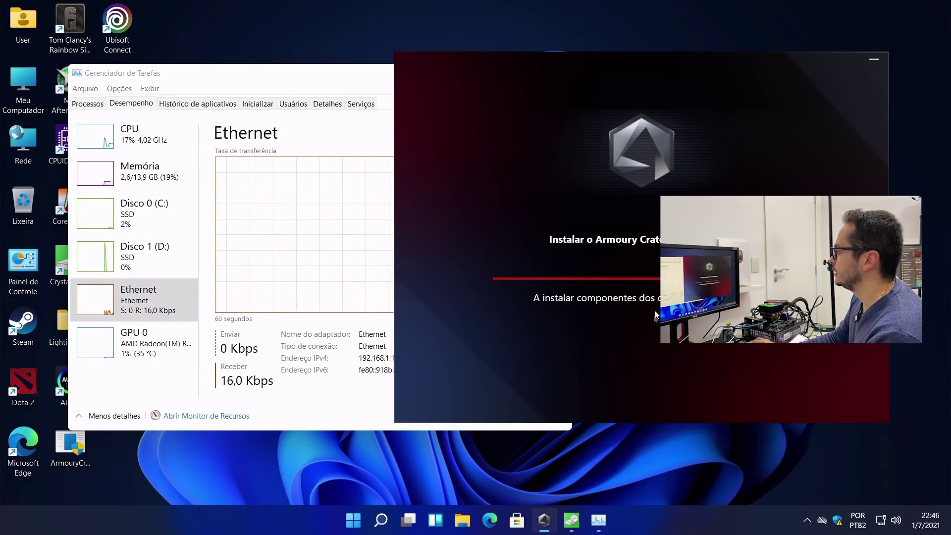
Change the CPU performance graph to show logical processors and turn on kernel times
{"action": "left_click", "coordinate": [130, 146]}
{"action": "right_click", "coordinate": [372, 219]}
{"action": "mouse_move", "coordinate": [538, 223]}
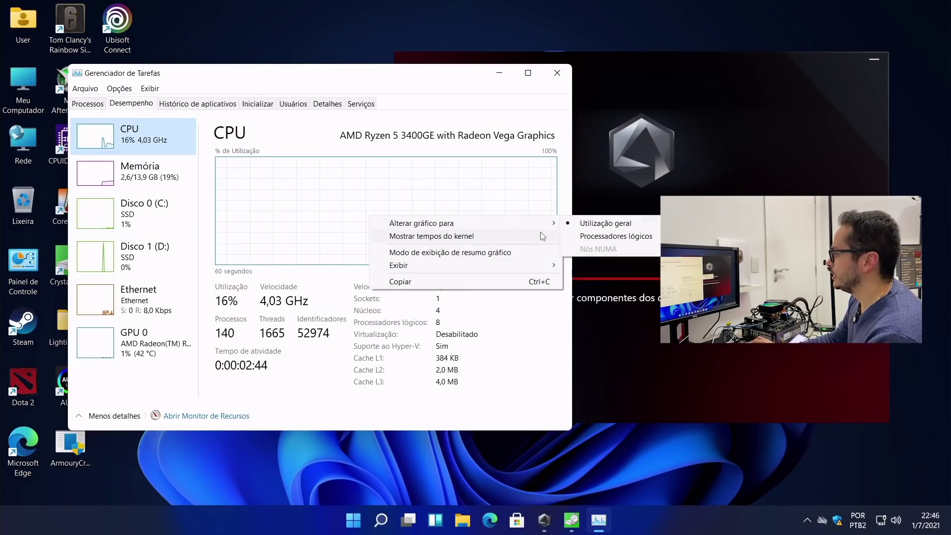
{"action": "left_click", "coordinate": [581, 236]}
{"action": "right_click", "coordinate": [439, 194]}
{"action": "left_click", "coordinate": [471, 214]}
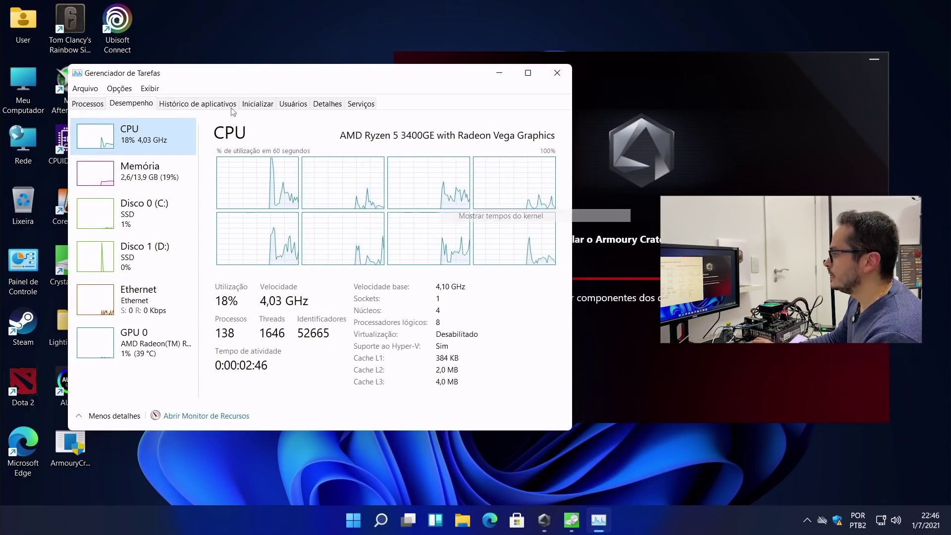
Look through Task Manager's display options, return to the process list and move the AacAIOFanSetup console window off it
{"action": "left_click", "coordinate": [150, 88]}
{"action": "mouse_move", "coordinate": [246, 122]}
{"action": "left_click", "coordinate": [150, 89]}
{"action": "left_click", "coordinate": [120, 88]}
{"action": "left_click", "coordinate": [92, 110]}
{"action": "left_click", "coordinate": [91, 105]}
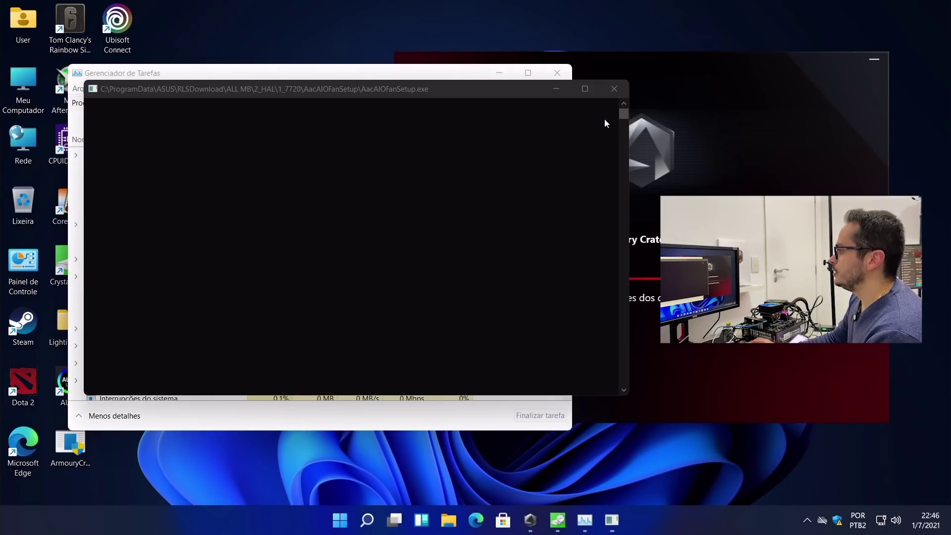
{"action": "left_click_drag", "start_coordinate": [411, 97], "coordinate": [528, 121]}
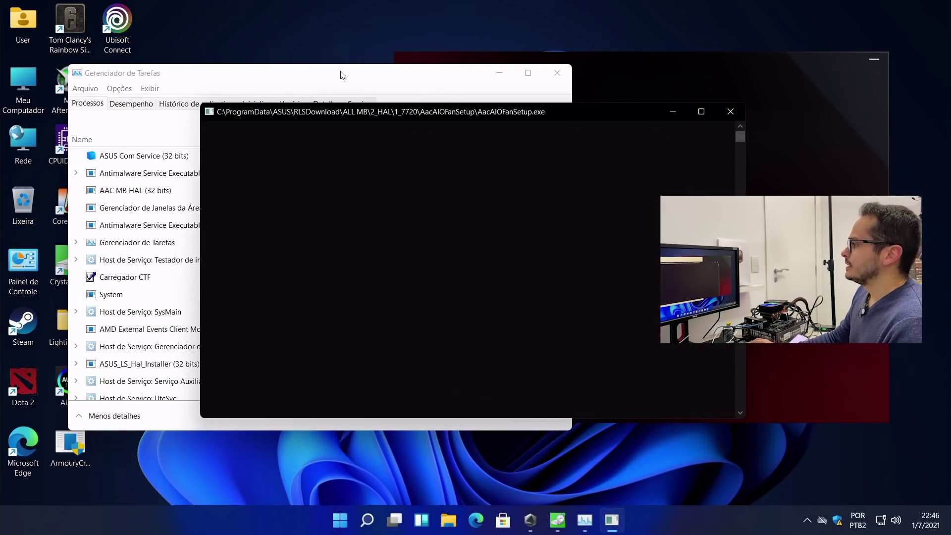
{"action": "left_click", "coordinate": [347, 74]}
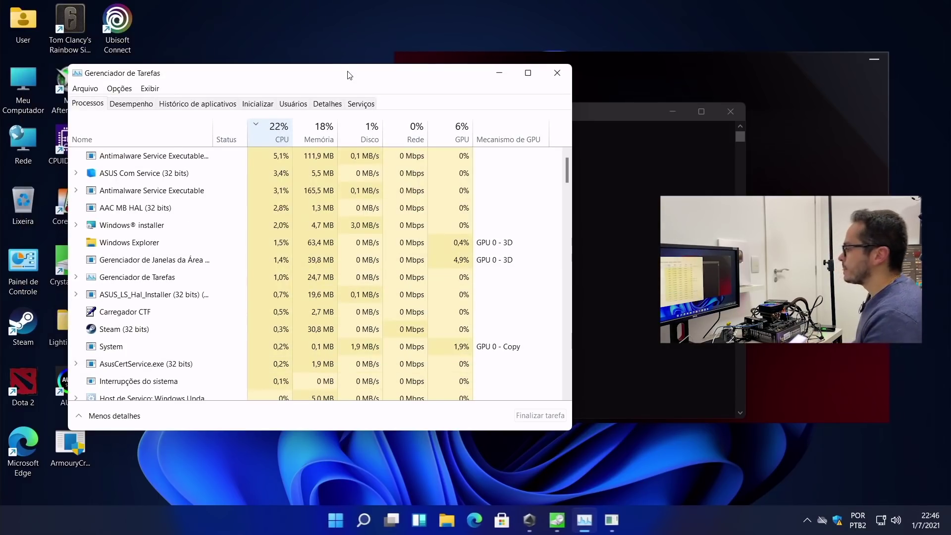
Minimize Task Manager and run CrystalDiskMark's RND4K Q1T1 test on drive D:
{"action": "left_click", "coordinate": [499, 74]}
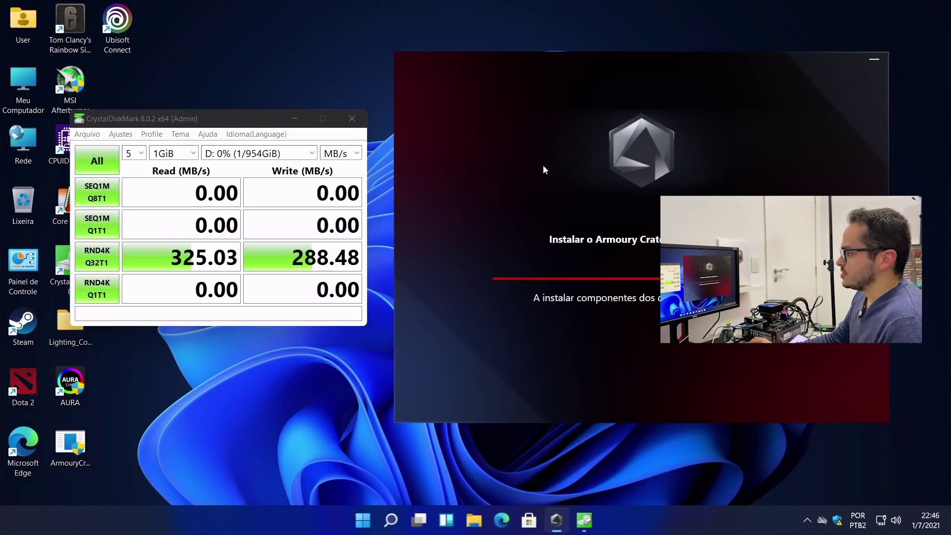
{"action": "left_click", "coordinate": [101, 297]}
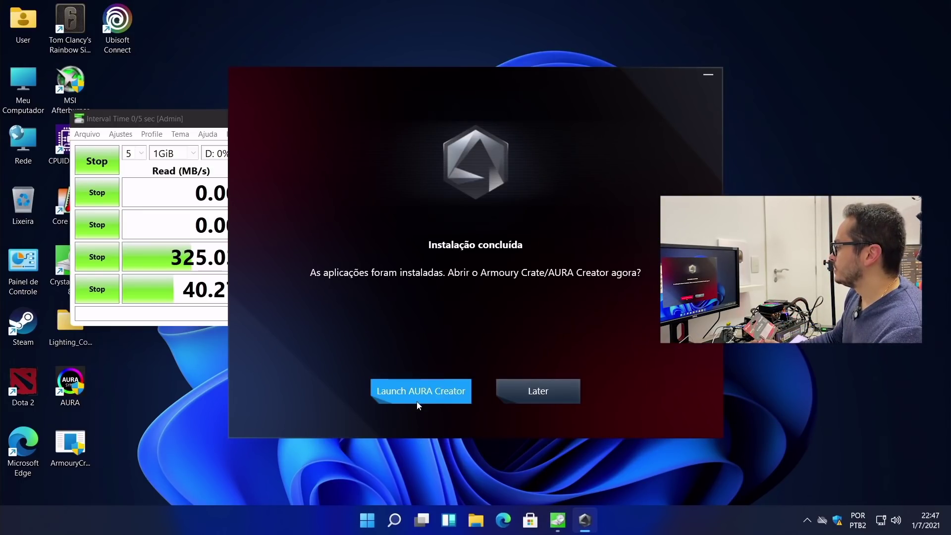
Launch AURA Creator from the finished installer, arrange it beside CrystalDiskMark and choose to update it now
{"action": "left_click", "coordinate": [417, 401]}
{"action": "left_click_drag", "start_coordinate": [264, 121], "coordinate": [217, 292]}
{"action": "left_click_drag", "start_coordinate": [361, 15], "coordinate": [553, 24]}
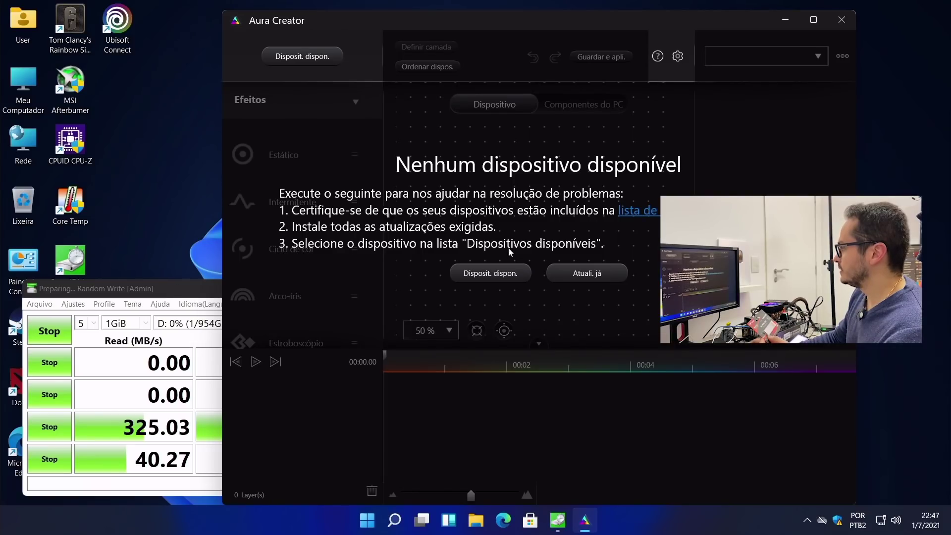
{"action": "left_click", "coordinate": [579, 273]}
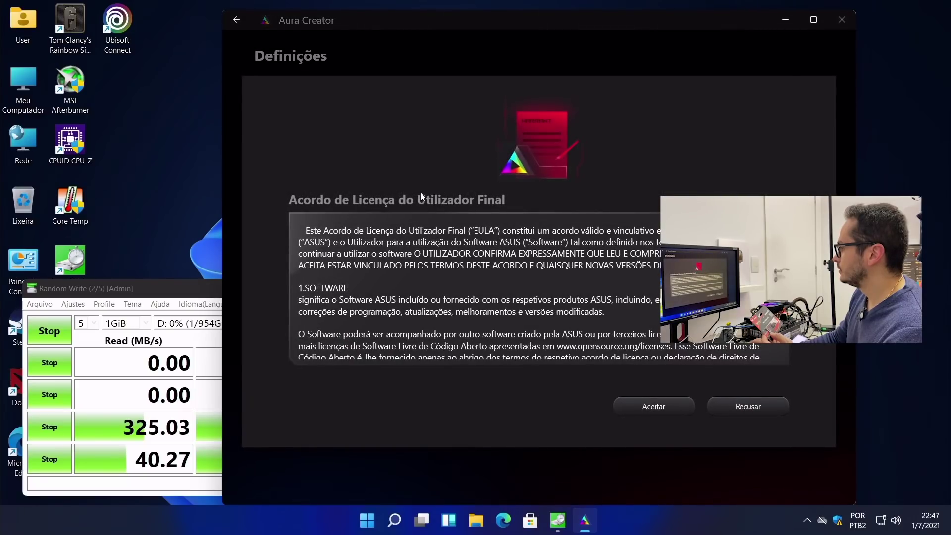
Accept Aura Creator's end-user license agreement and step through the welcome tutorial to its end
{"action": "left_click", "coordinate": [663, 402]}
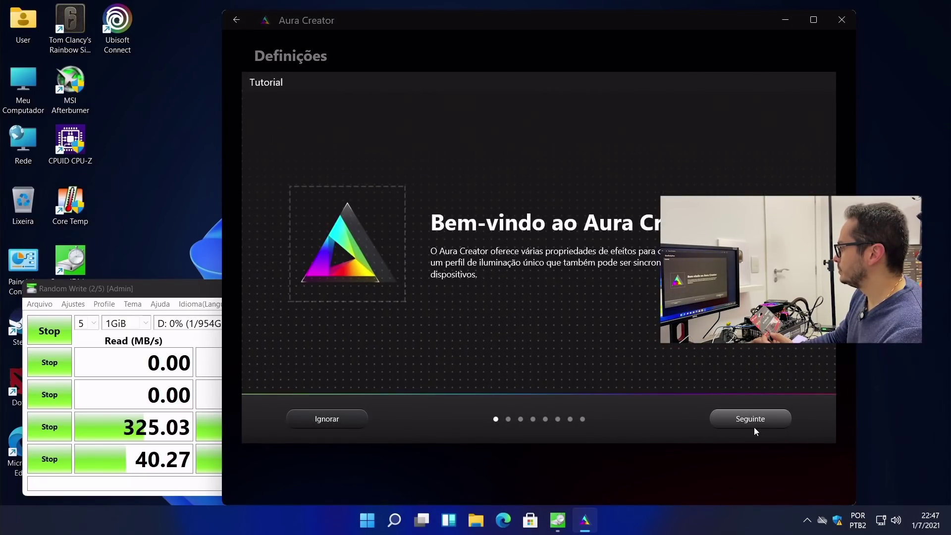
{"action": "left_click", "coordinate": [753, 422]}
{"action": "left_click", "coordinate": [753, 423]}
{"action": "left_click", "coordinate": [753, 423]}
{"action": "left_click", "coordinate": [753, 423]}
{"action": "left_click", "coordinate": [753, 423]}
{"action": "left_click", "coordinate": [753, 423]}
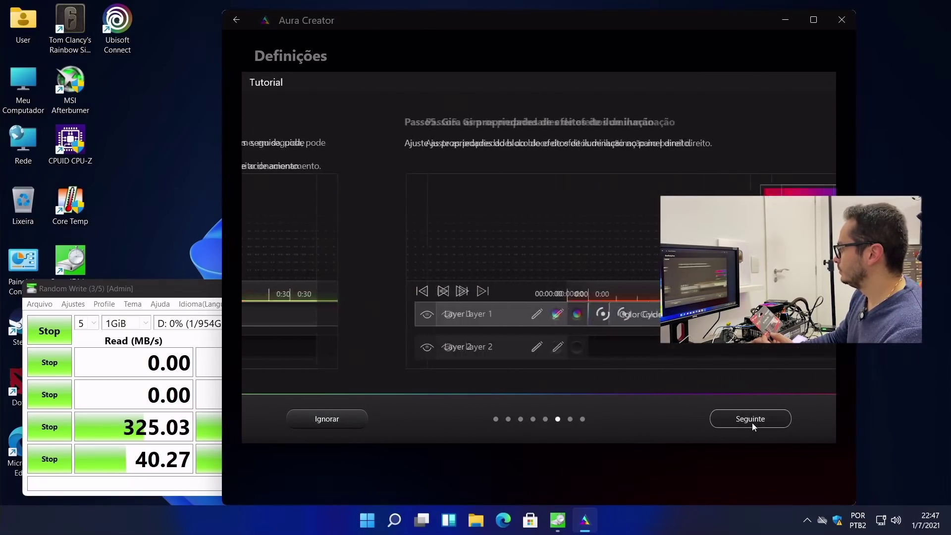
{"action": "left_click", "coordinate": [752, 423]}
{"action": "left_click", "coordinate": [752, 423]}
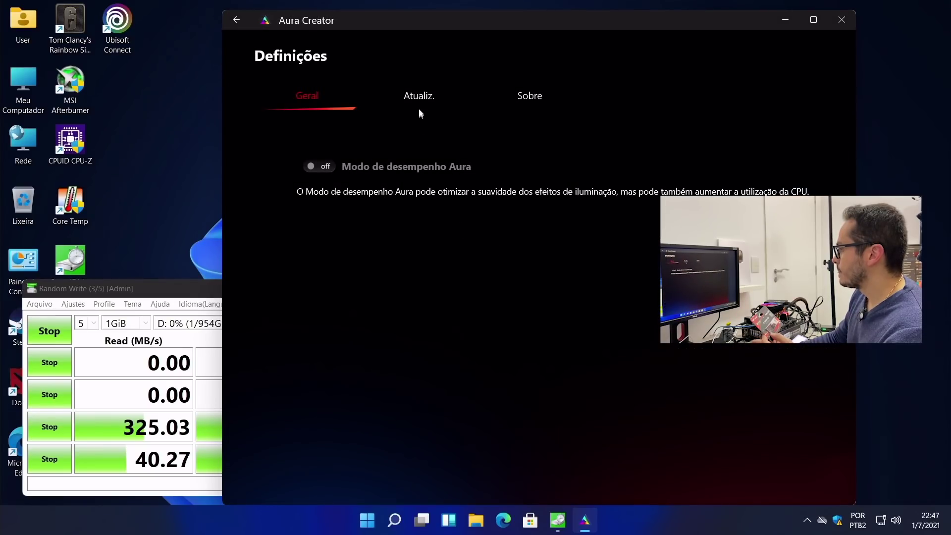
Look through the update and about settings, try the Aura performance mode switch and return to the lighting editor
{"action": "left_click", "coordinate": [419, 102]}
{"action": "left_click", "coordinate": [525, 100]}
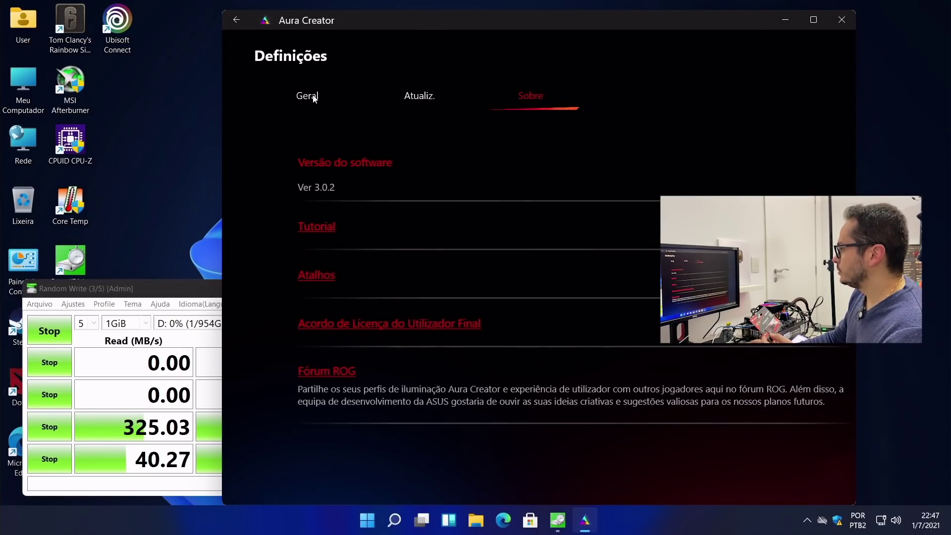
{"action": "left_click", "coordinate": [313, 97]}
{"action": "left_click", "coordinate": [329, 166]}
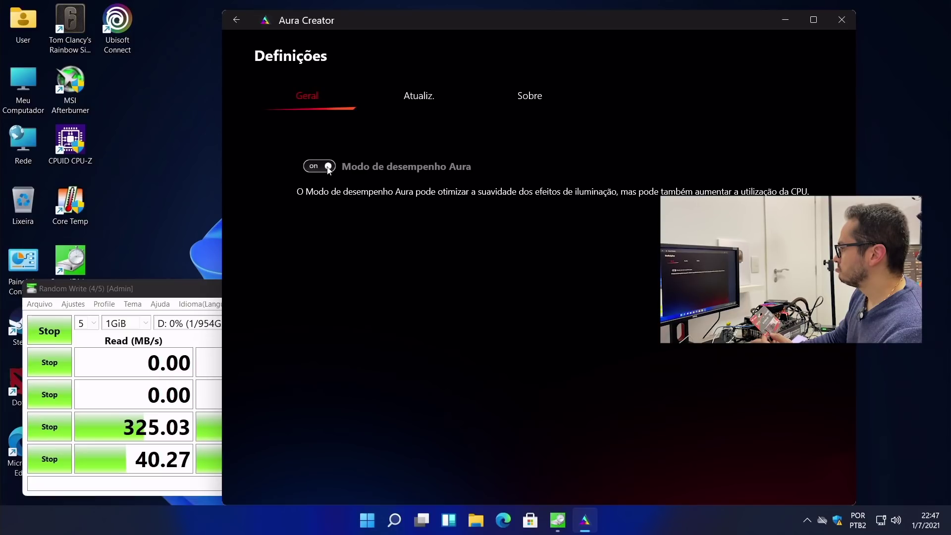
{"action": "left_click", "coordinate": [328, 167]}
{"action": "left_click", "coordinate": [236, 20]}
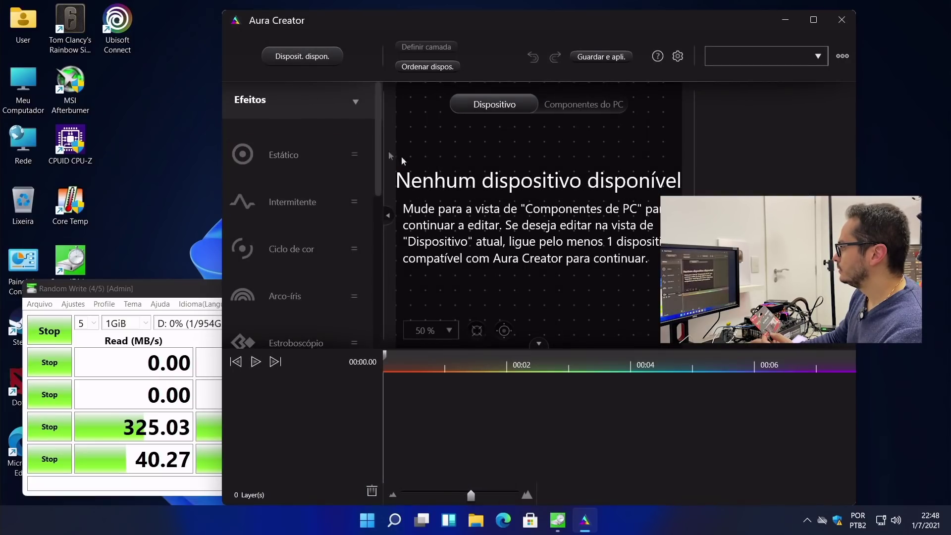
Inspect the motherboard in the PC components view at different zoom levels and look through the available lighting effects
{"action": "left_click", "coordinate": [581, 104]}
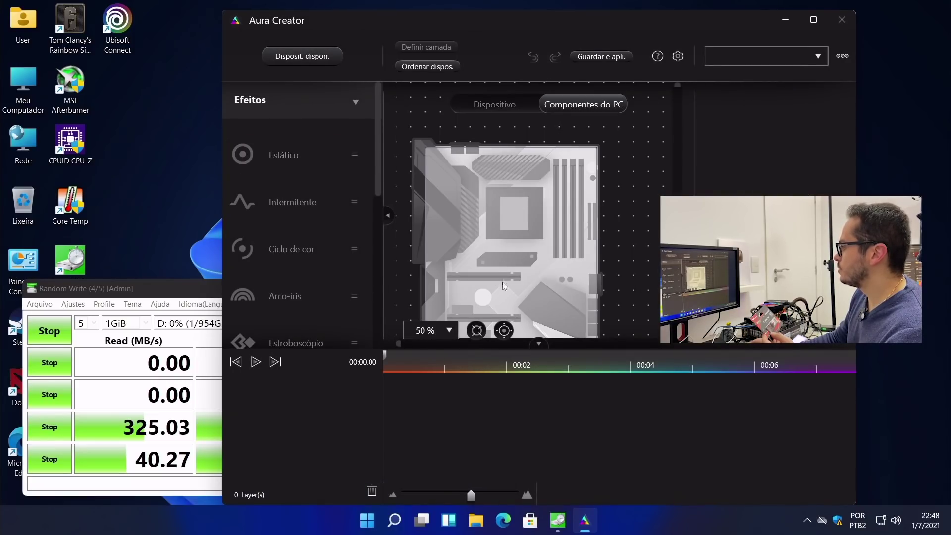
{"action": "left_click", "coordinate": [504, 332]}
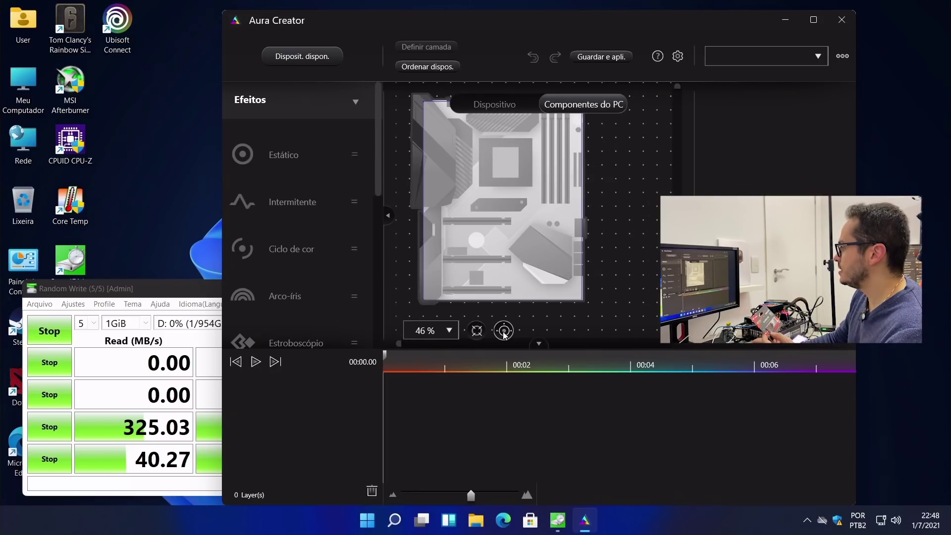
{"action": "left_click", "coordinate": [477, 331]}
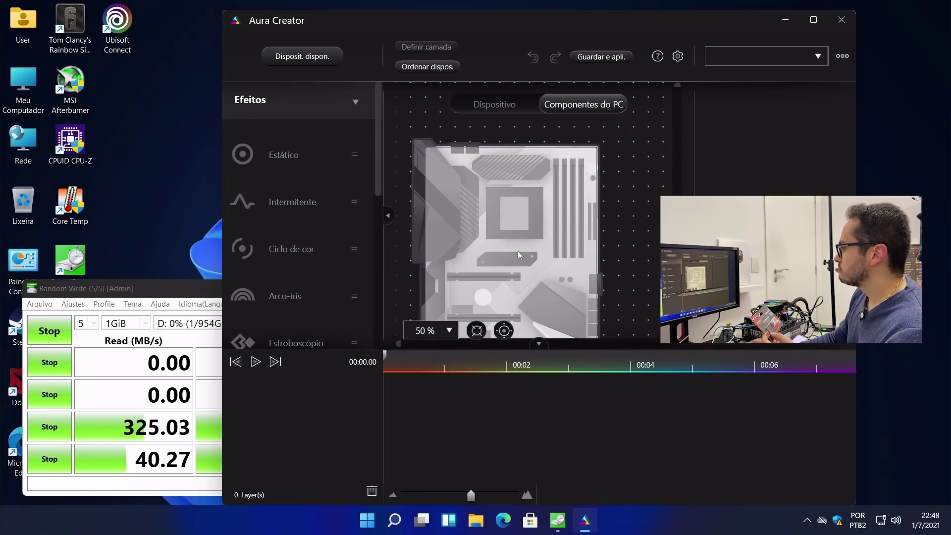
{"action": "left_click_drag", "start_coordinate": [380, 169], "coordinate": [377, 295]}
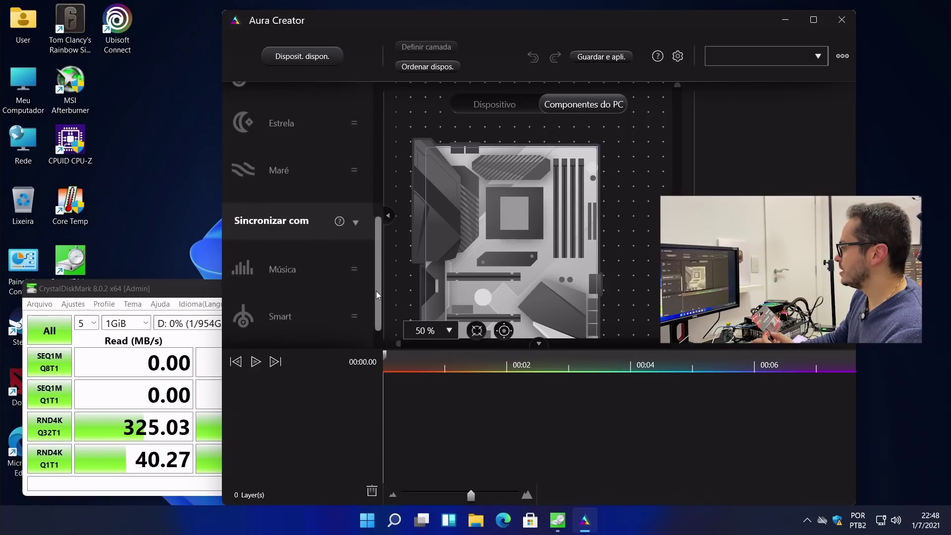
Check the device view and the list of available devices for the SSD, then close Aura Creator
{"action": "left_click", "coordinate": [490, 106]}
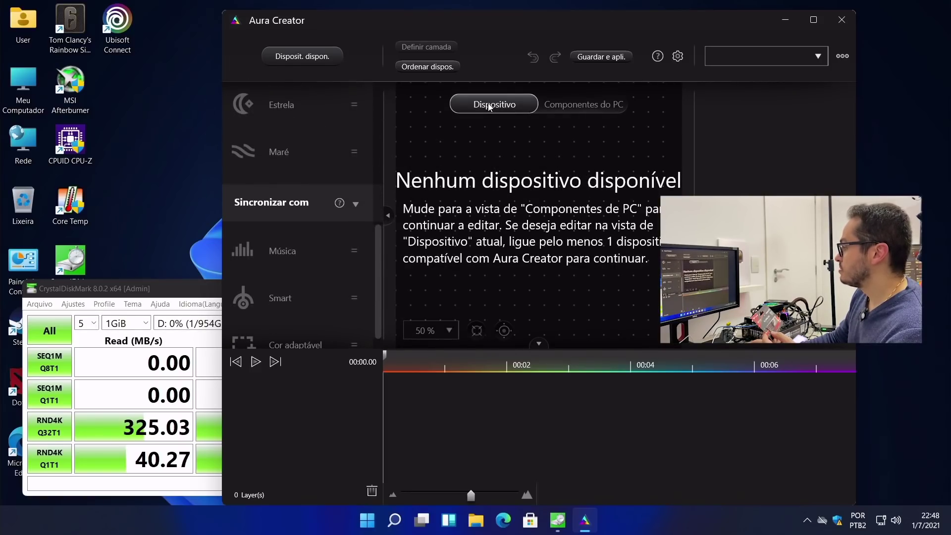
{"action": "left_click", "coordinate": [287, 56]}
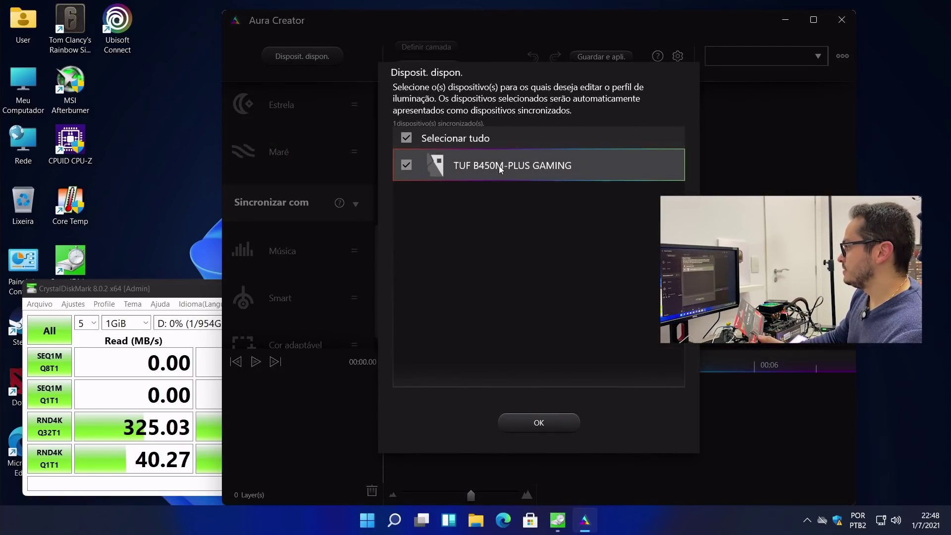
{"action": "left_click", "coordinate": [518, 422]}
{"action": "left_click", "coordinate": [842, 21]}
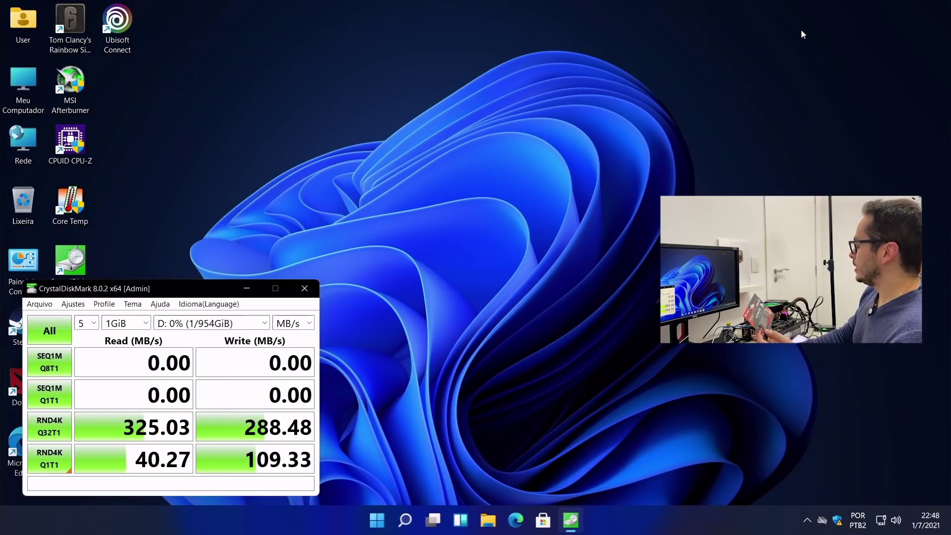